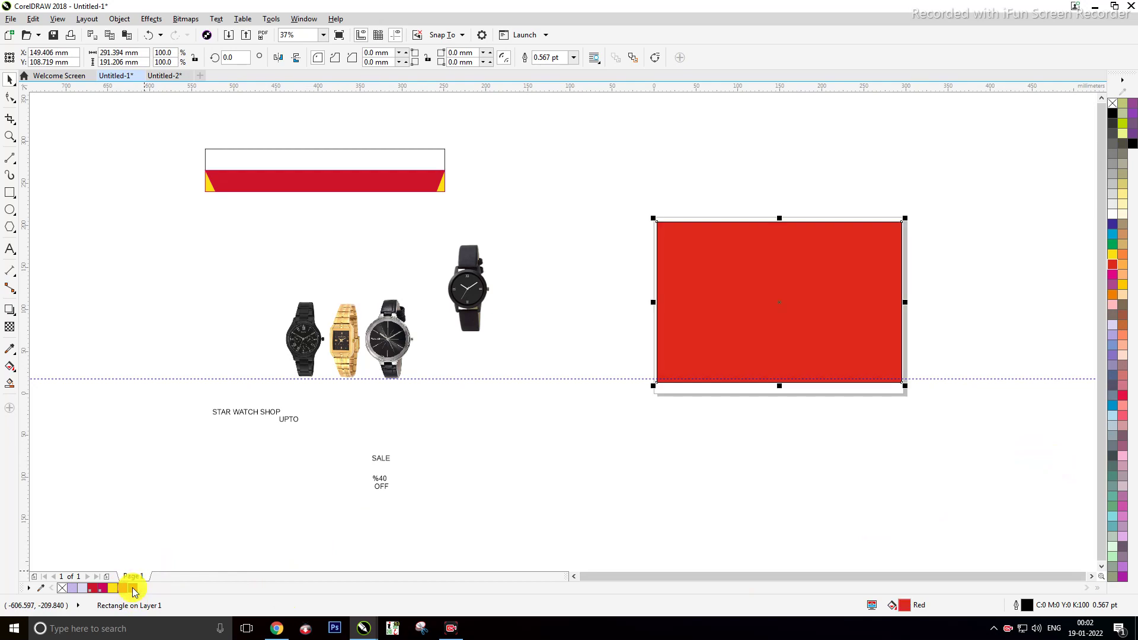
Step: Apply a linear fountain fill to the rectangle, running from red just past its centre to yellow beyond its left edge
left_click(10, 366)
left_click_drag(639, 287, 767, 293)
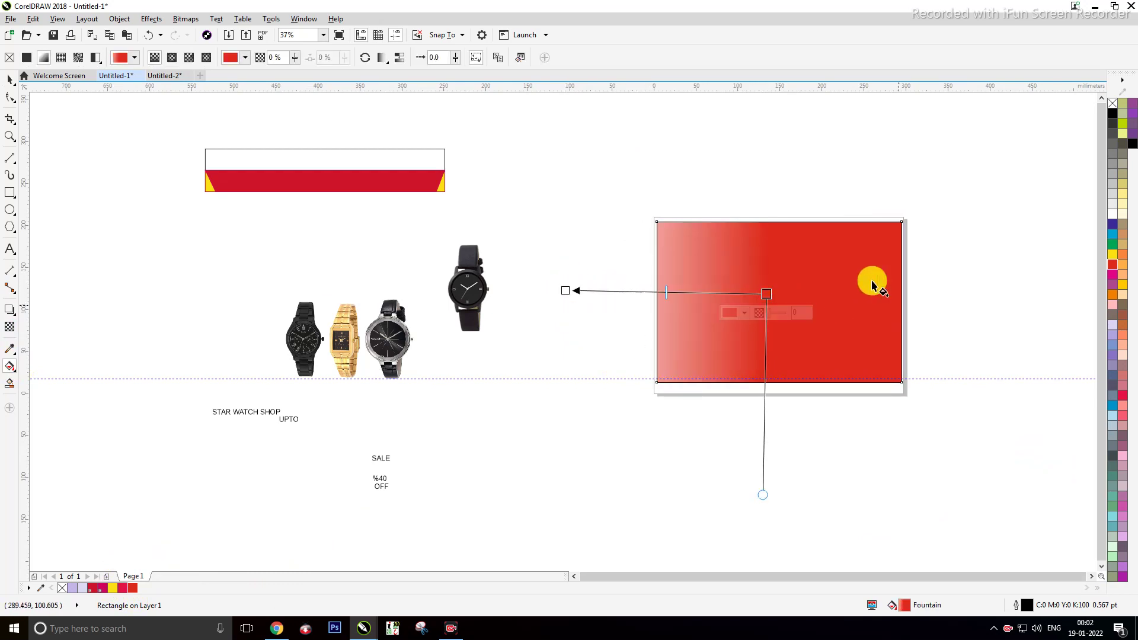
left_click(112, 589)
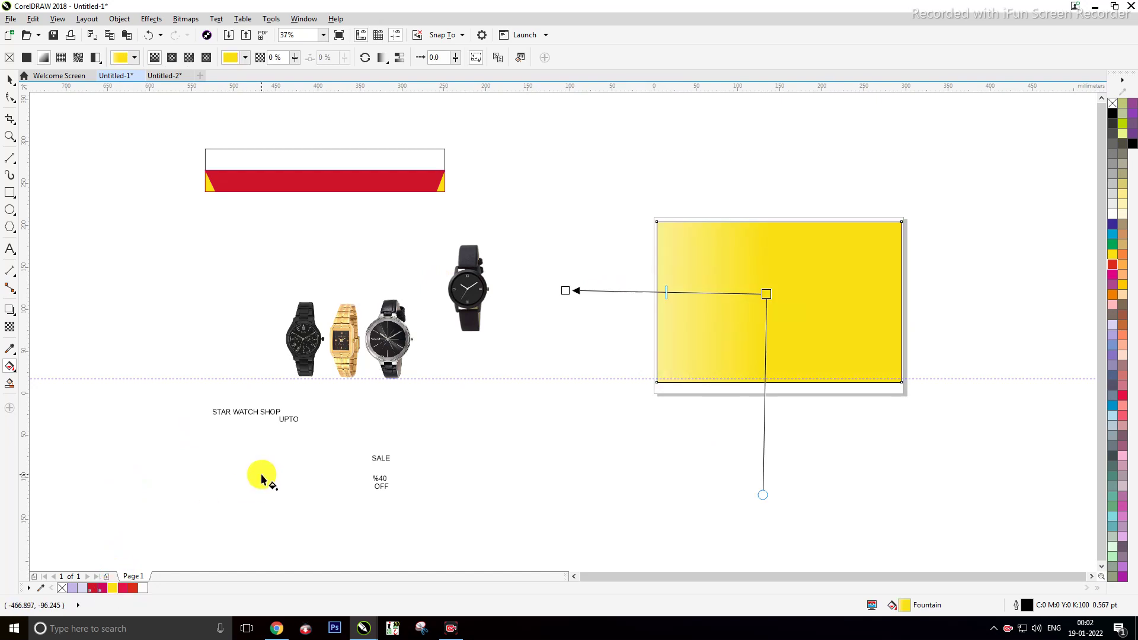
key("ctrl+z")
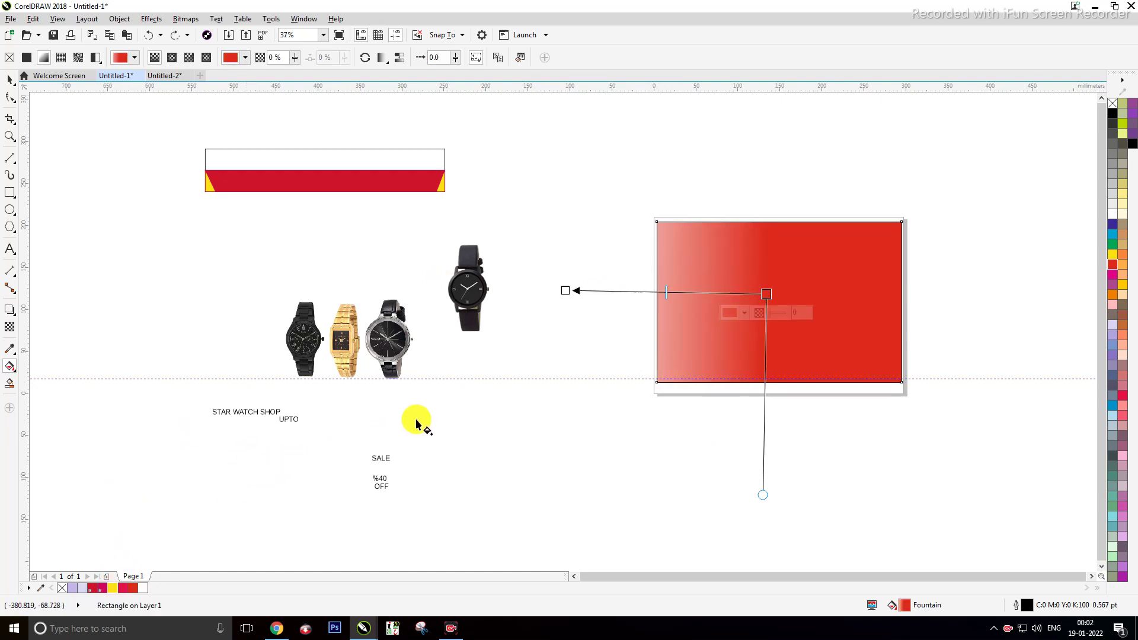
left_click(566, 290)
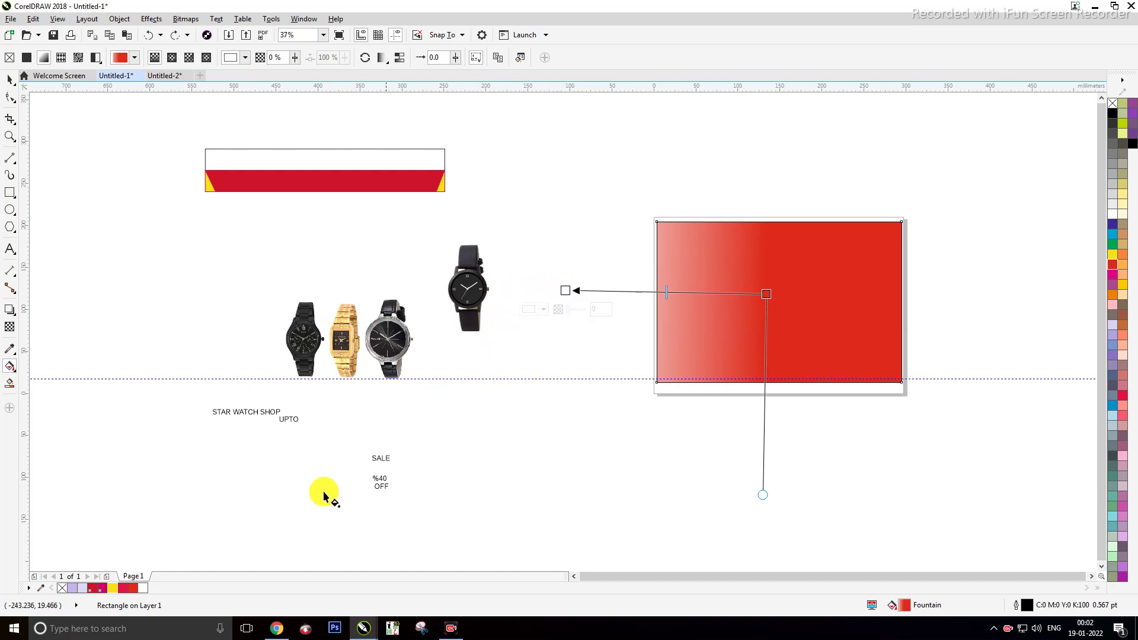
left_click(112, 587)
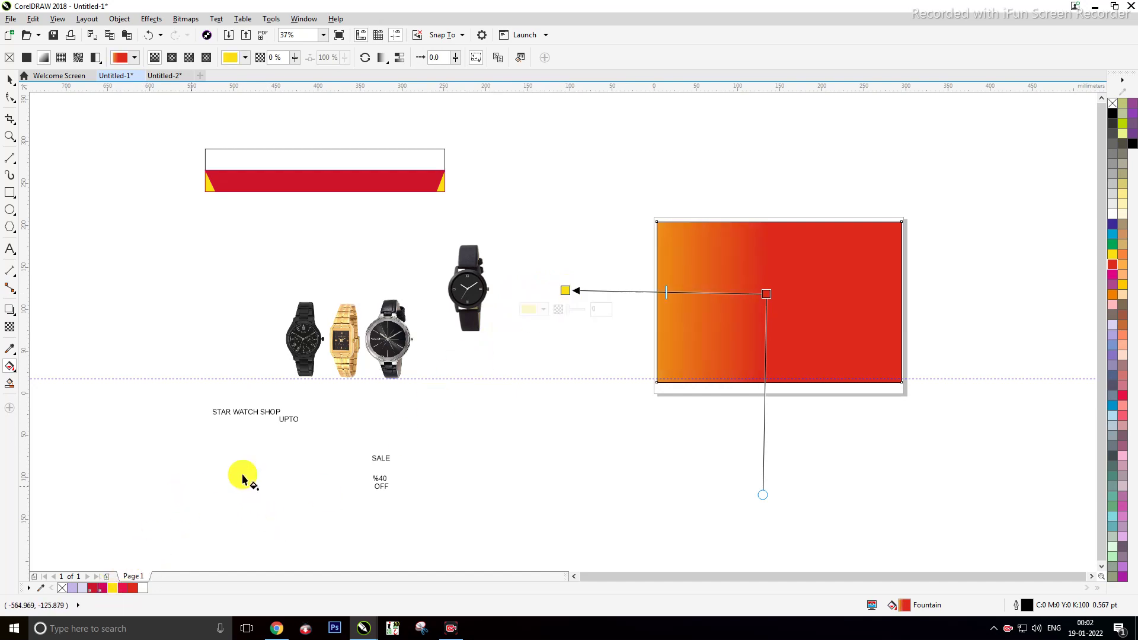
left_click_drag(770, 294, 813, 288)
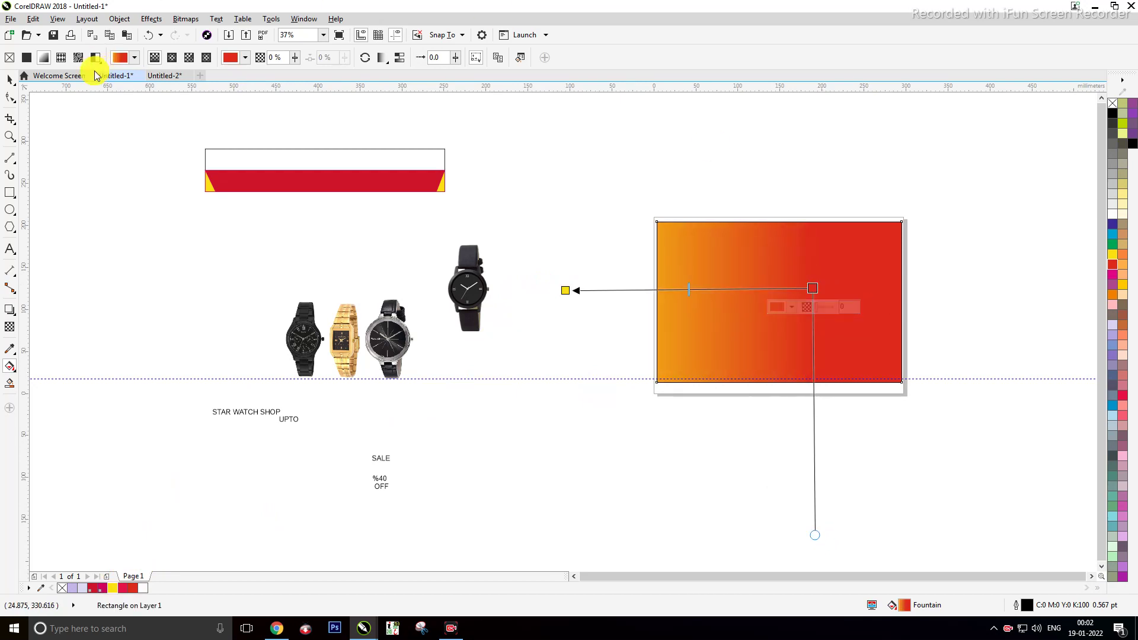
left_click(10, 79)
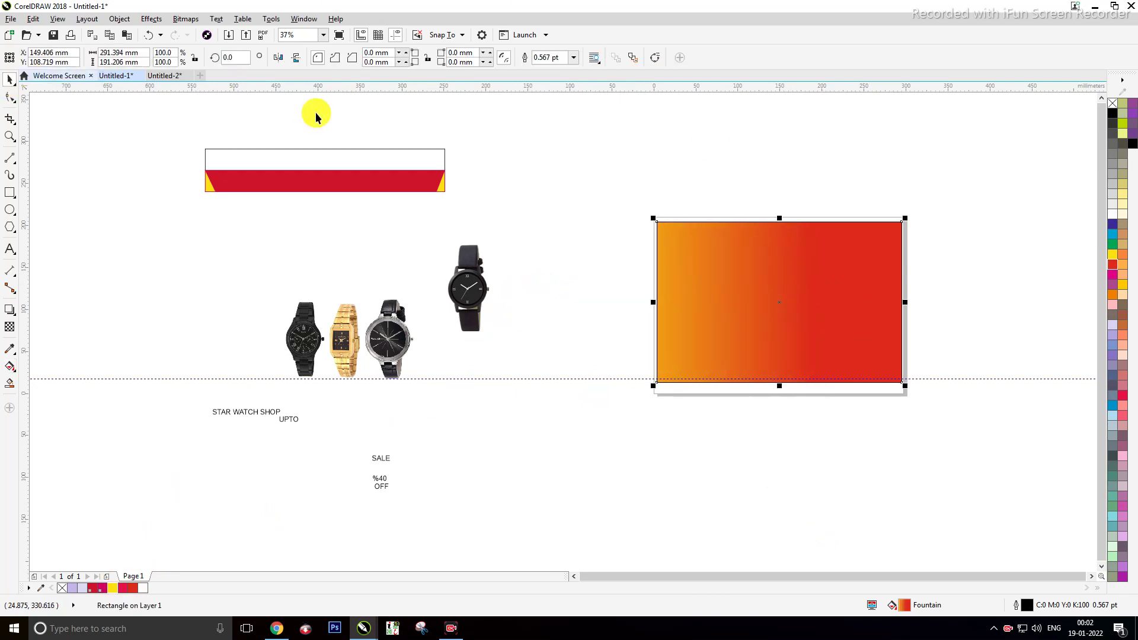
left_click(1003, 236)
left_click(763, 353)
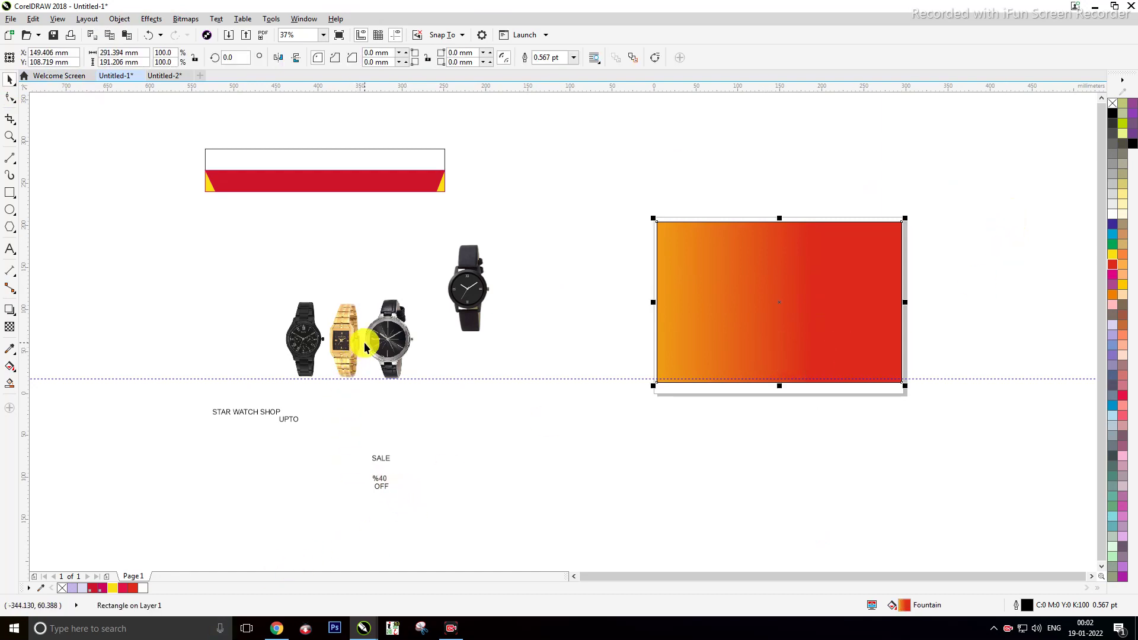
Step: Place the black metal, gold and silver-cased watches side by side in the lower left part of the gradient rectangle
left_click_drag(306, 336, 687, 334)
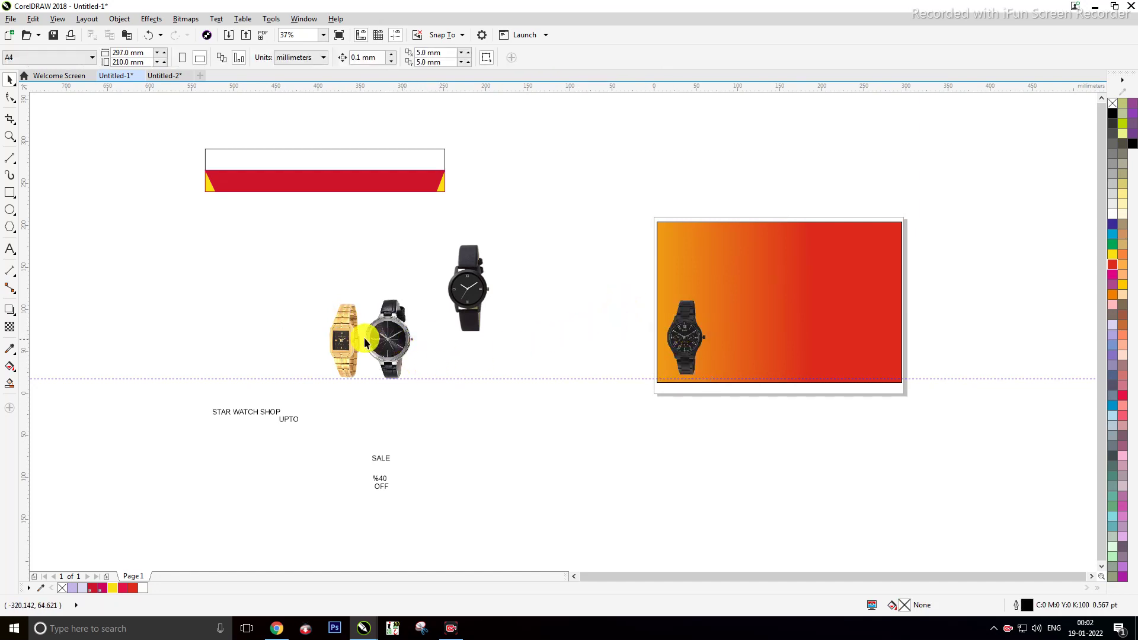
left_click_drag(343, 335, 718, 339)
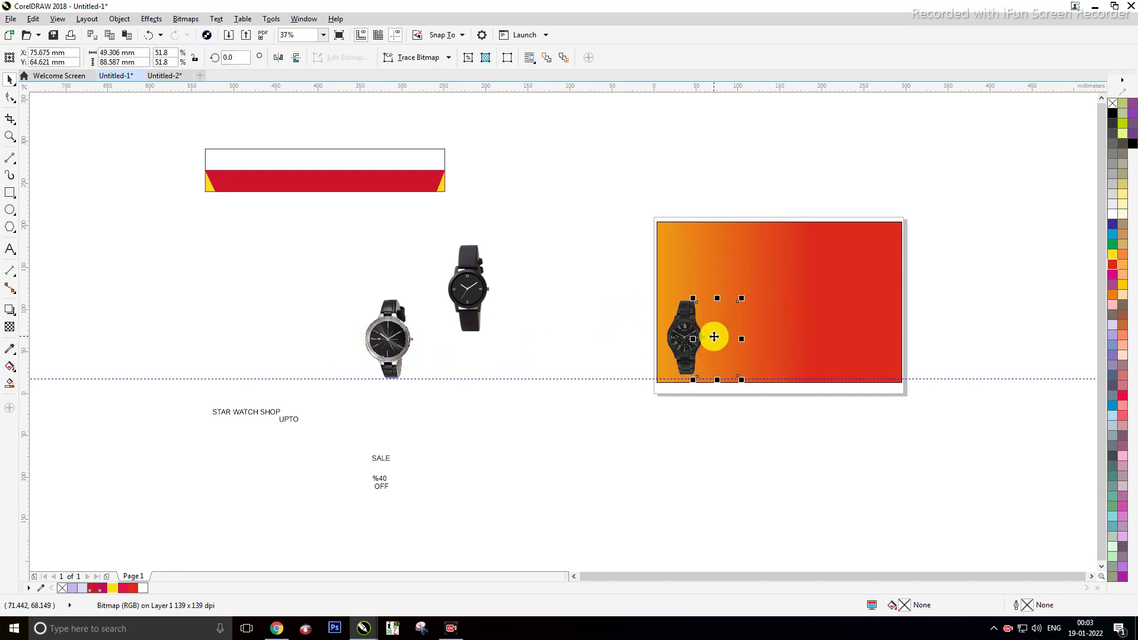
left_click_drag(394, 346, 764, 352)
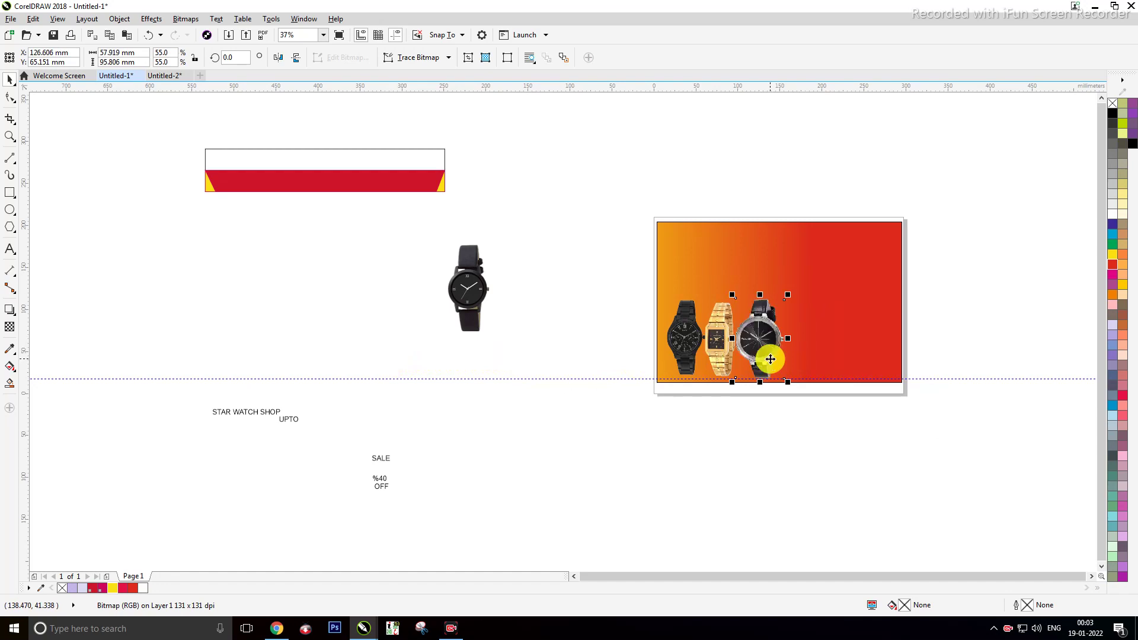
left_click(925, 424)
Step: Nudge the leftmost black watch on the rectangle down toward the horizontal guideline
scroll(765, 341, "up", 2)
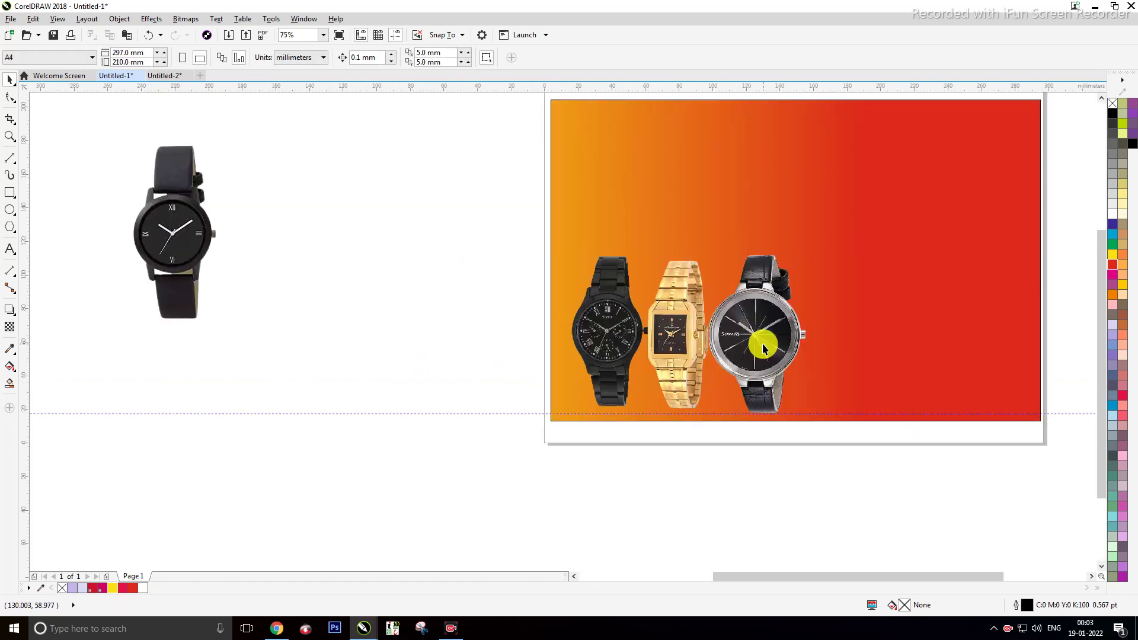
left_click(610, 362)
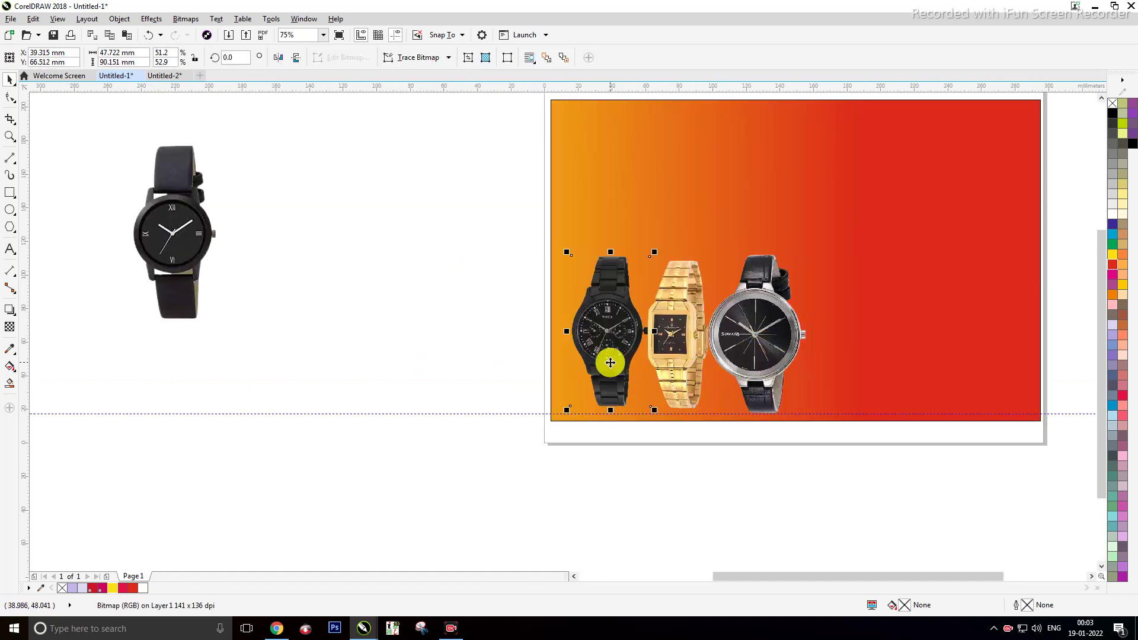
key("Down")
key("Down")
key("Down")
key("Down")
key("Down")
key("Down")
key("Down")
key("Down")
key("Down")
key("Down")
key("Down")
key("Down")
key("Down")
key("Down")
key("Down")
key("Down")
key("Down")
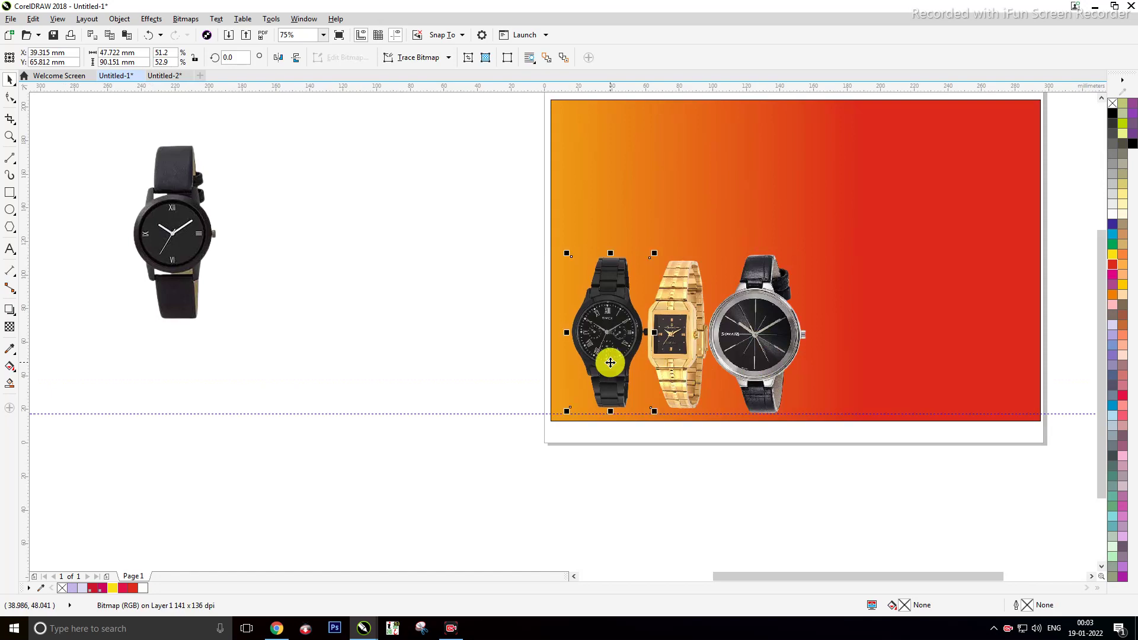
key("Down")
key("Down")
key("Down")
key("Down")
key("Down")
key("Down")
key("Down")
key("Down")
key("Down")
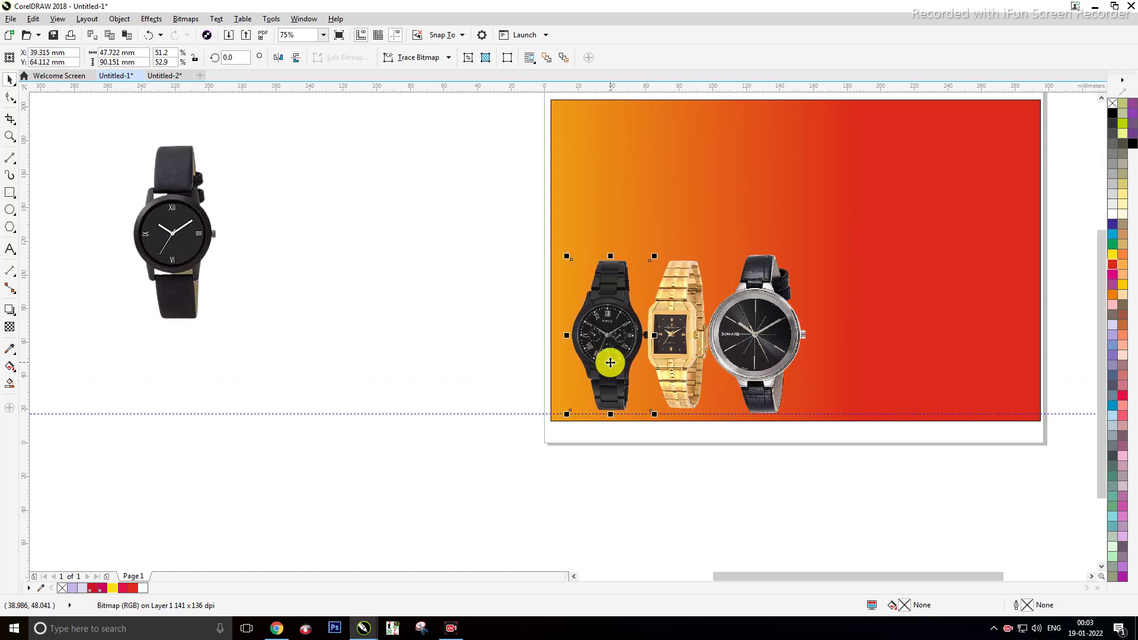
key("Down")
key("Down")
key("Down")
key("Down")
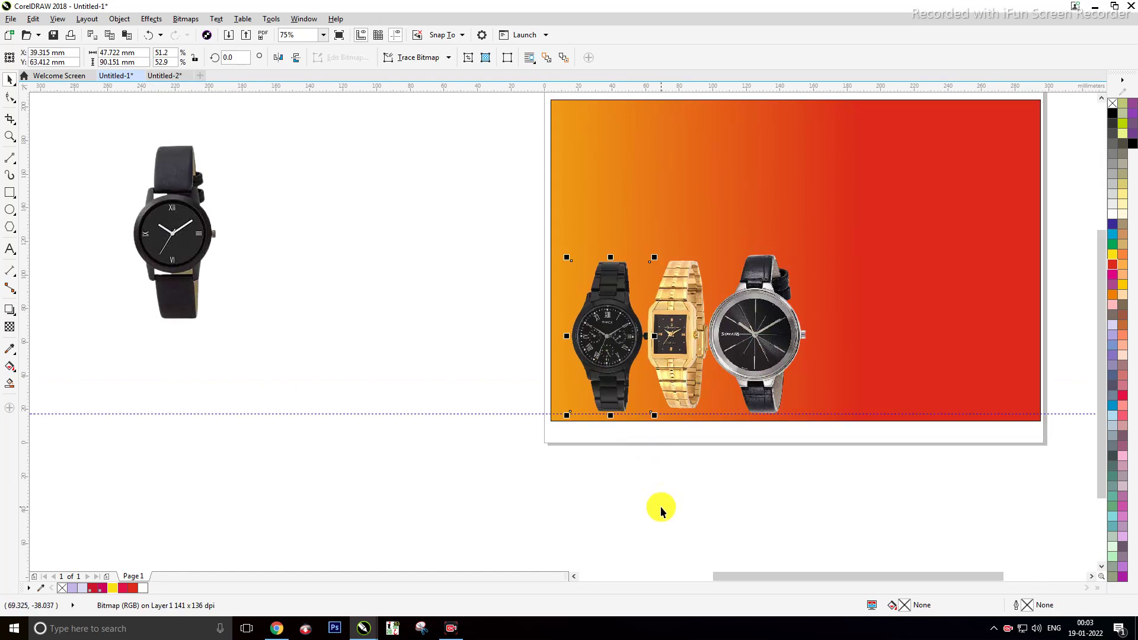
left_click(661, 511)
Step: Nudge the gold watch and the leftmost black watch down to line up their lower ends with the silver-cased watch
left_click(681, 358)
key("Down")
key("Down")
key("Down")
left_click(635, 499)
left_click(605, 369)
key("Down")
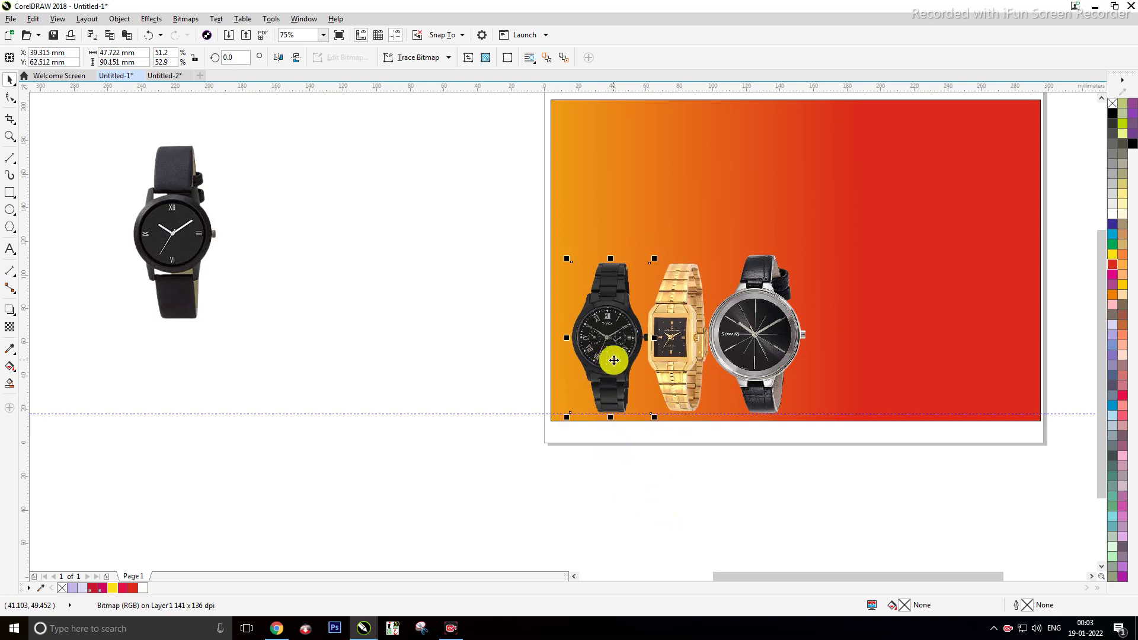
scroll(614, 360, "down", 2)
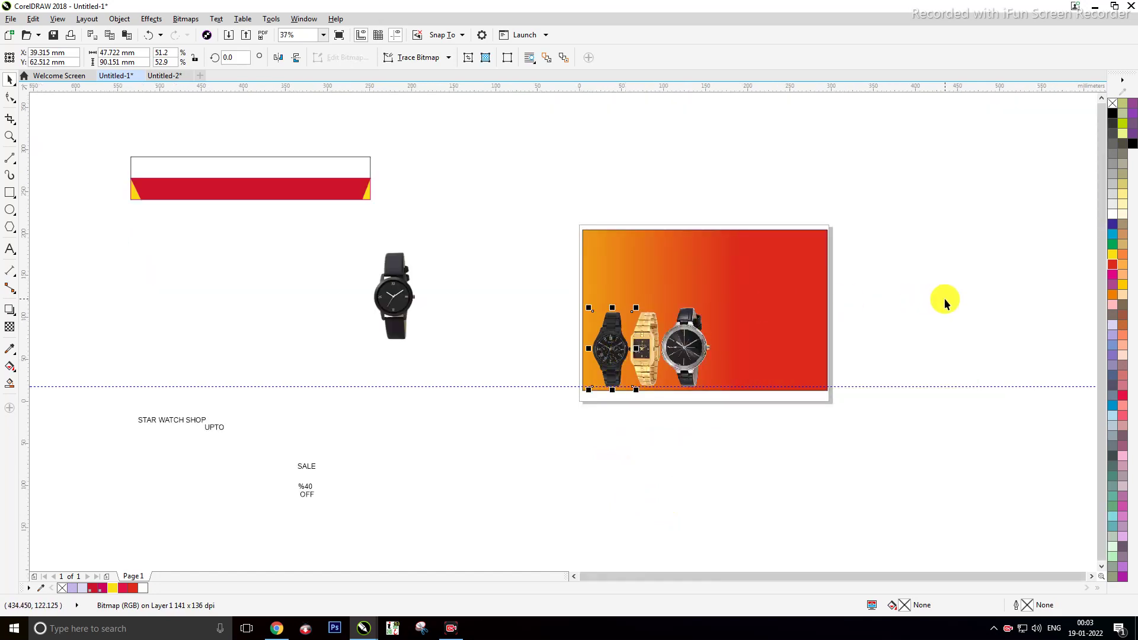
left_click(959, 315)
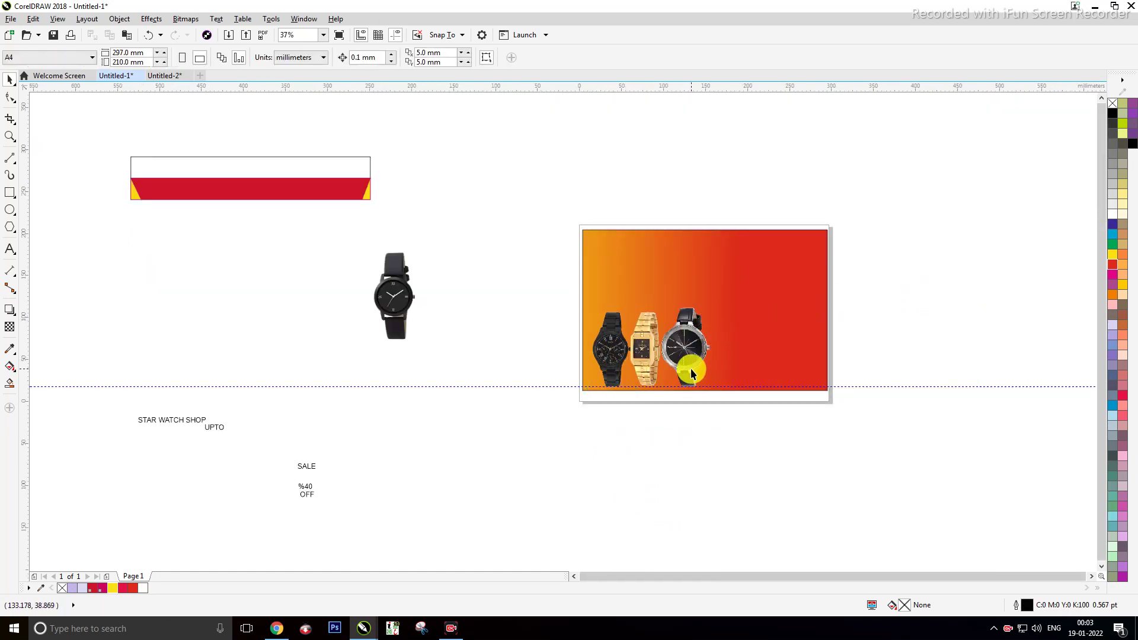
scroll(691, 368, "up", 2)
scroll(679, 315, "down", 2)
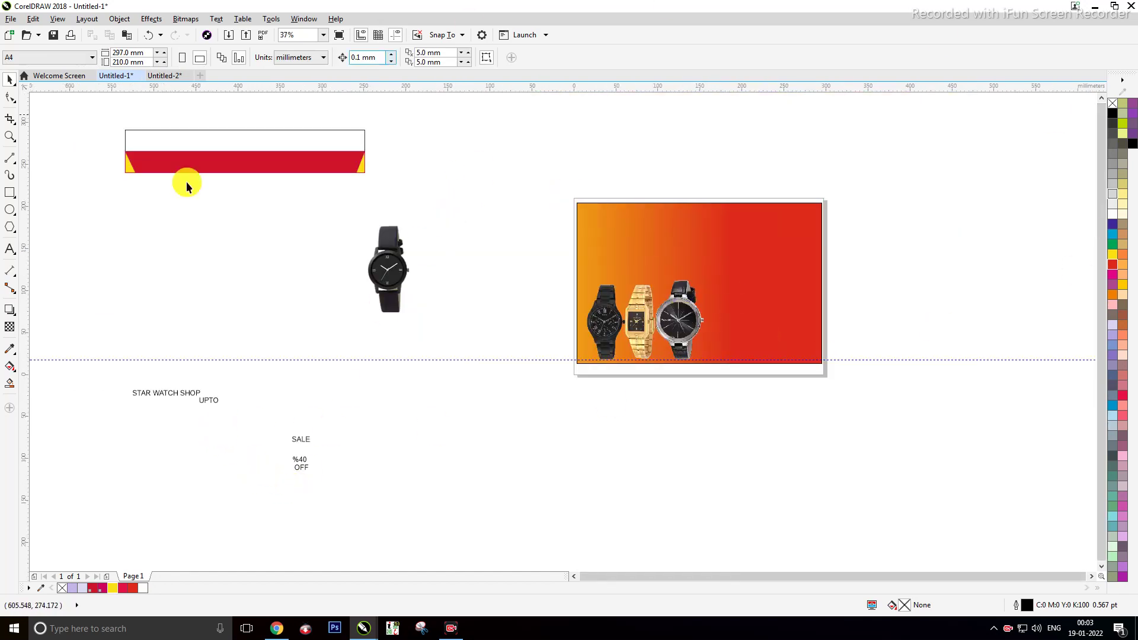
Step: Move the STAR WATCH SHOP text below the page, make it bold and enlarge it
left_click_drag(89, 382, 640, 474)
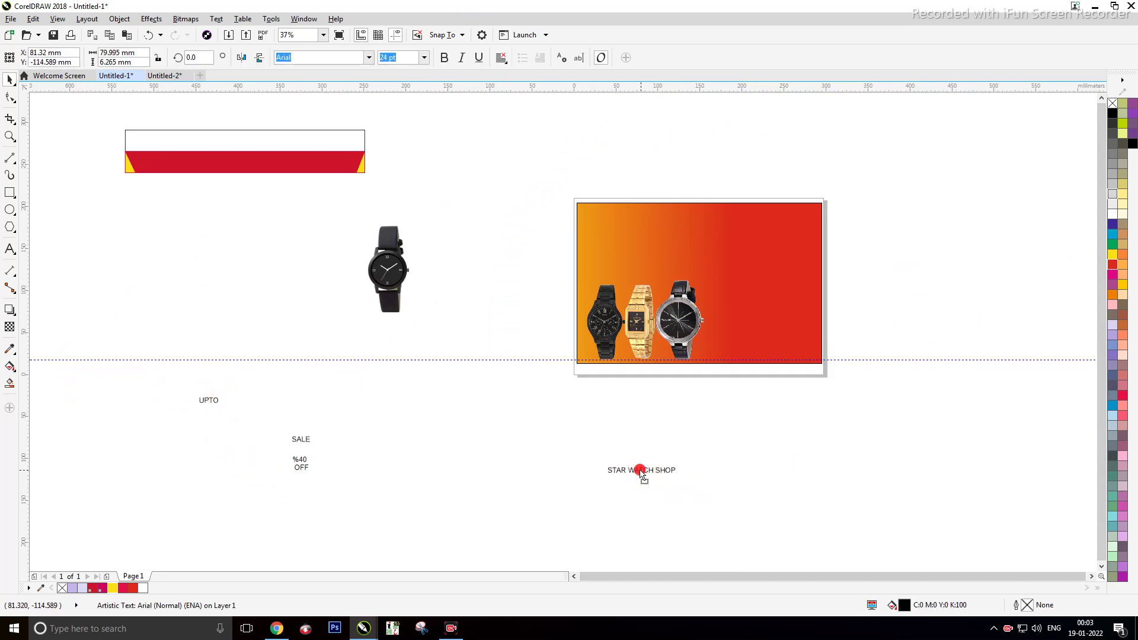
left_click(446, 58)
left_click_drag(678, 464, 713, 458)
left_click(769, 444)
Step: Move the three watches on the rectangle up together, clear of the horizontal guideline
left_click_drag(536, 268, 772, 377)
left_click_drag(647, 321, 644, 307)
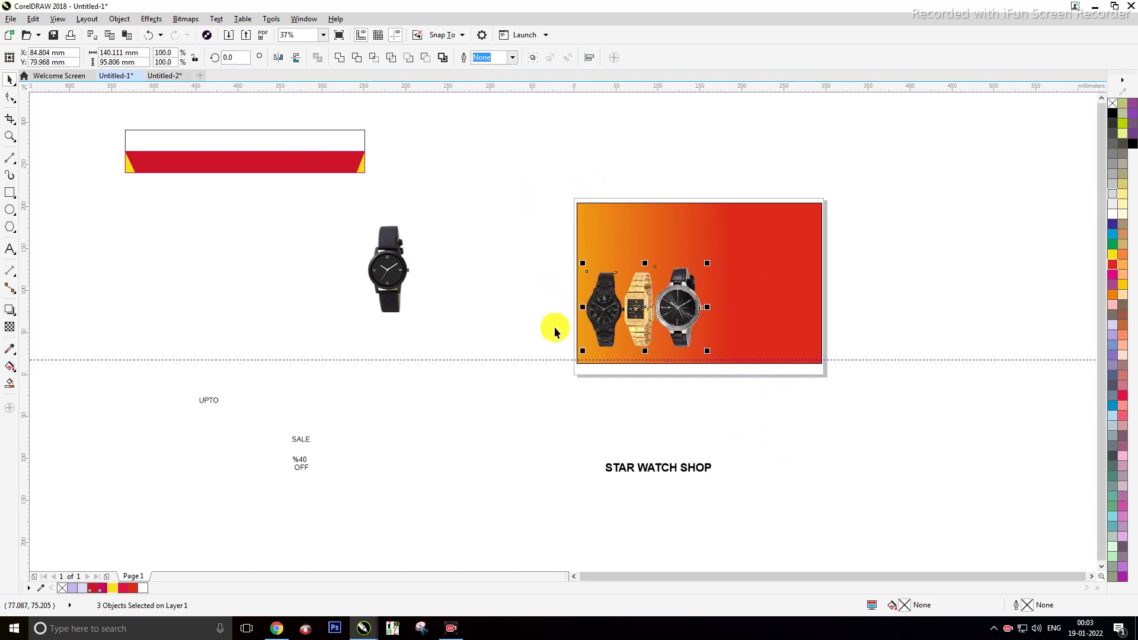
key("Escape")
Step: Shift the silver-cased watch and the gold watch slightly right to even out the gaps between the three watches
scroll(684, 317, "up", 2)
left_click(688, 320)
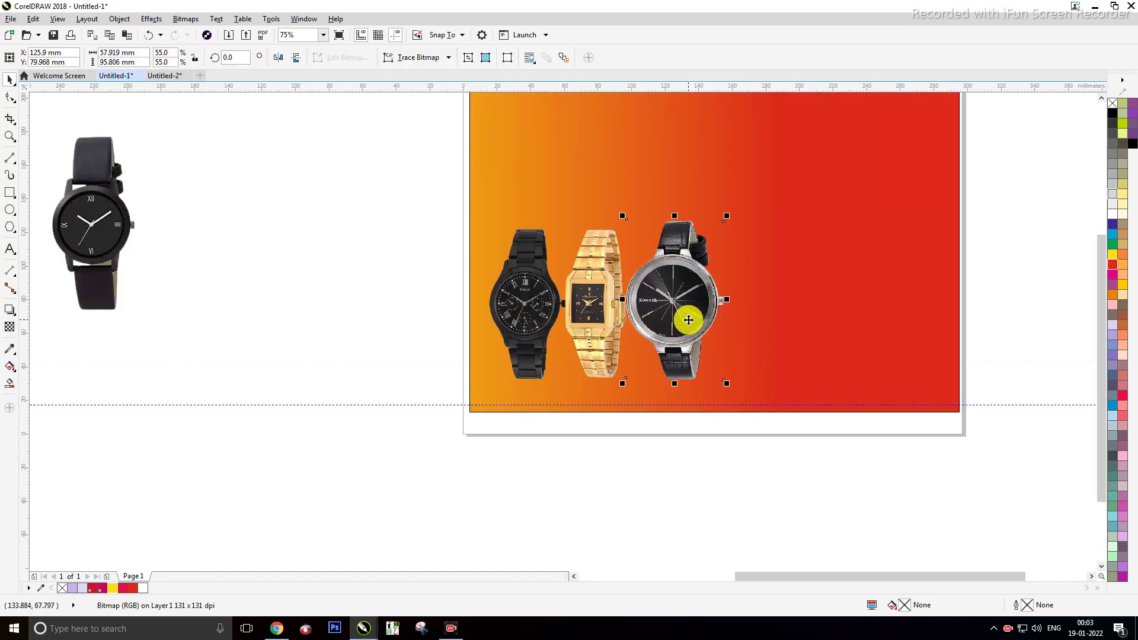
left_click_drag(688, 319, 690, 319)
left_click(586, 321)
left_click_drag(585, 322, 588, 321)
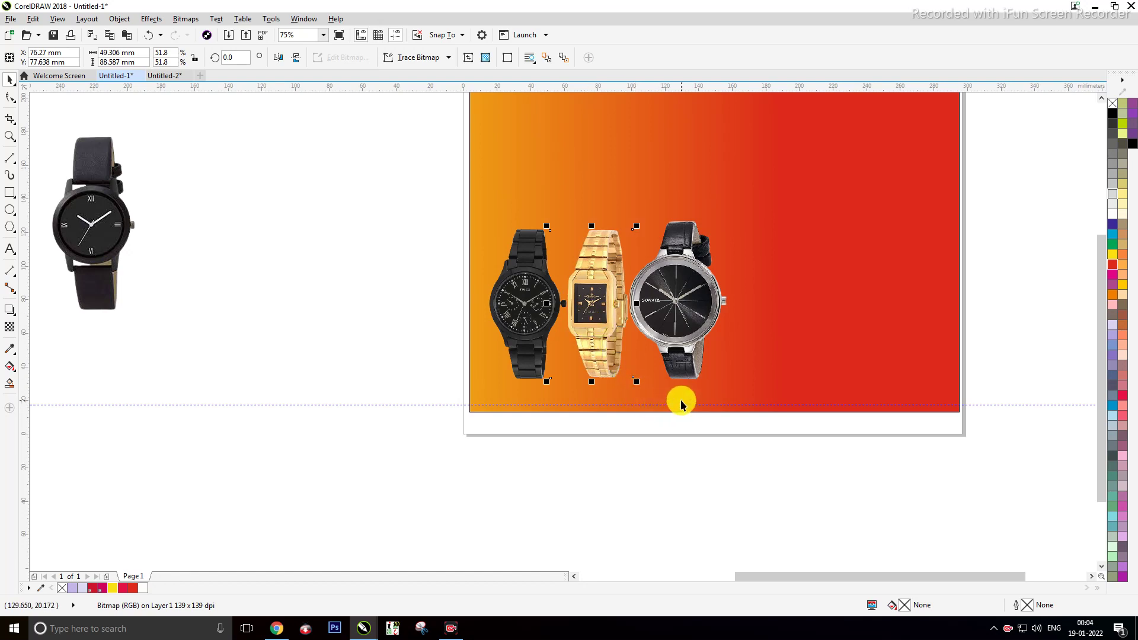
scroll(681, 399, "down", 2)
Step: Move the horizontal guideline up to the watches' lower ends, at about 33 mm
scroll(830, 424, "up", 2)
left_click_drag(864, 381, 863, 354)
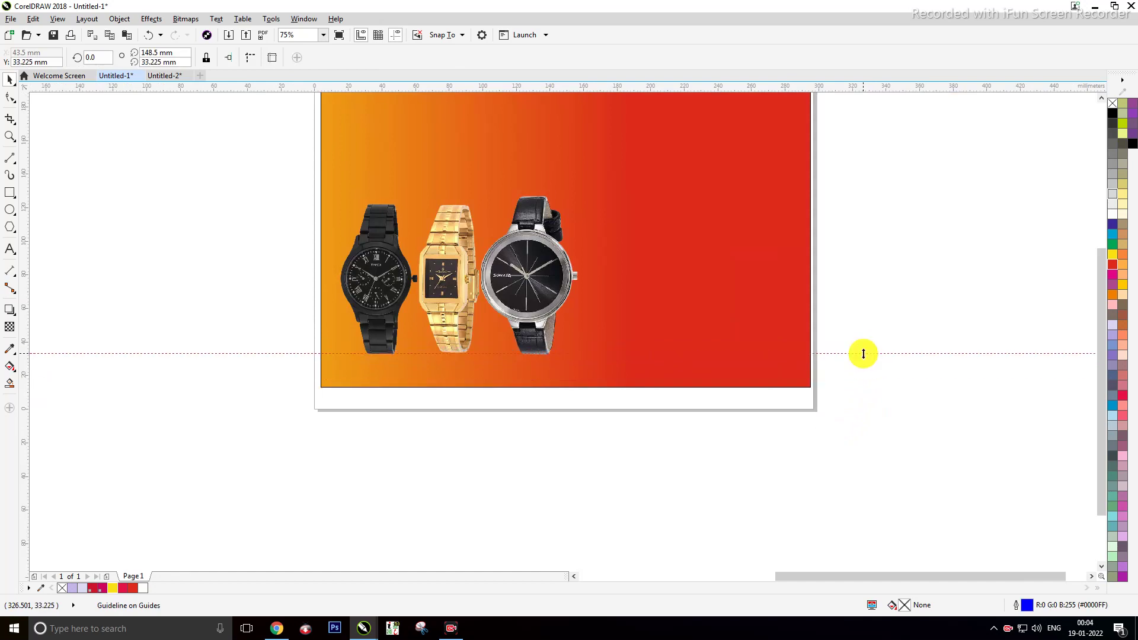
scroll(864, 354, "down", 2)
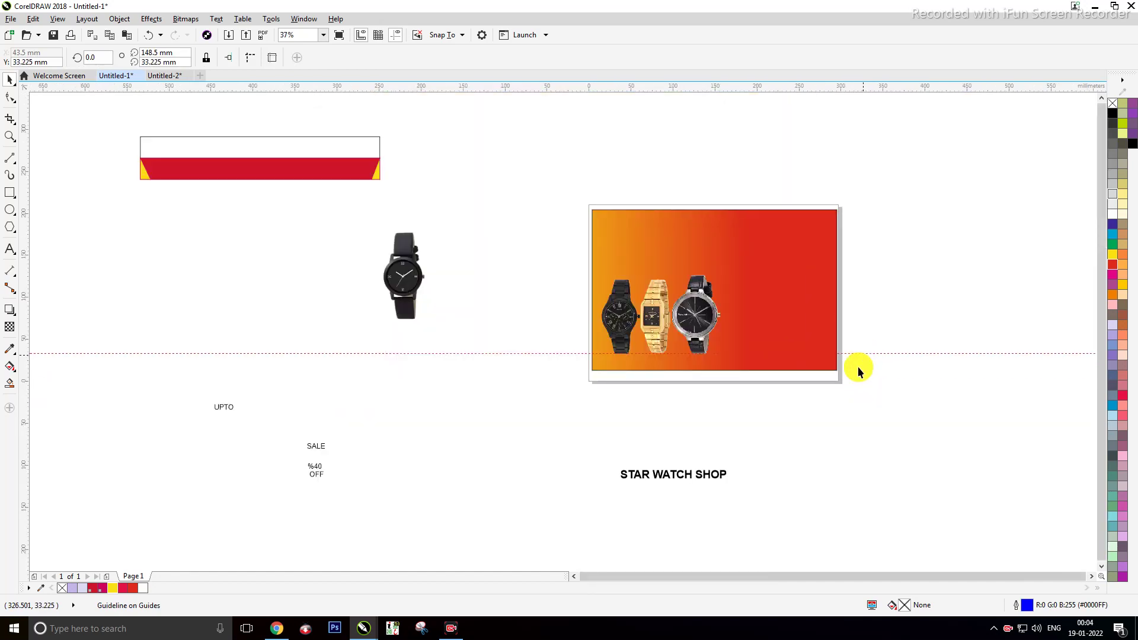
Step: Enlarge the STAR WATCH SHOP text to about 43 pt and set its font to Arno Pro Bold
left_click(792, 498)
left_click_drag(730, 468, 750, 467)
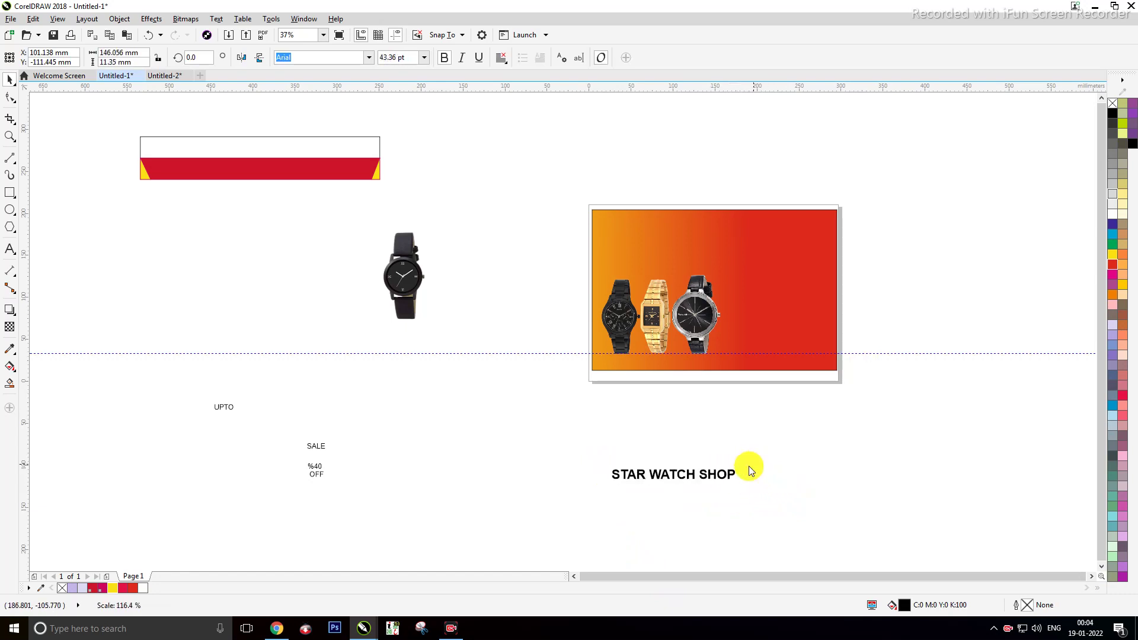
left_click(369, 58)
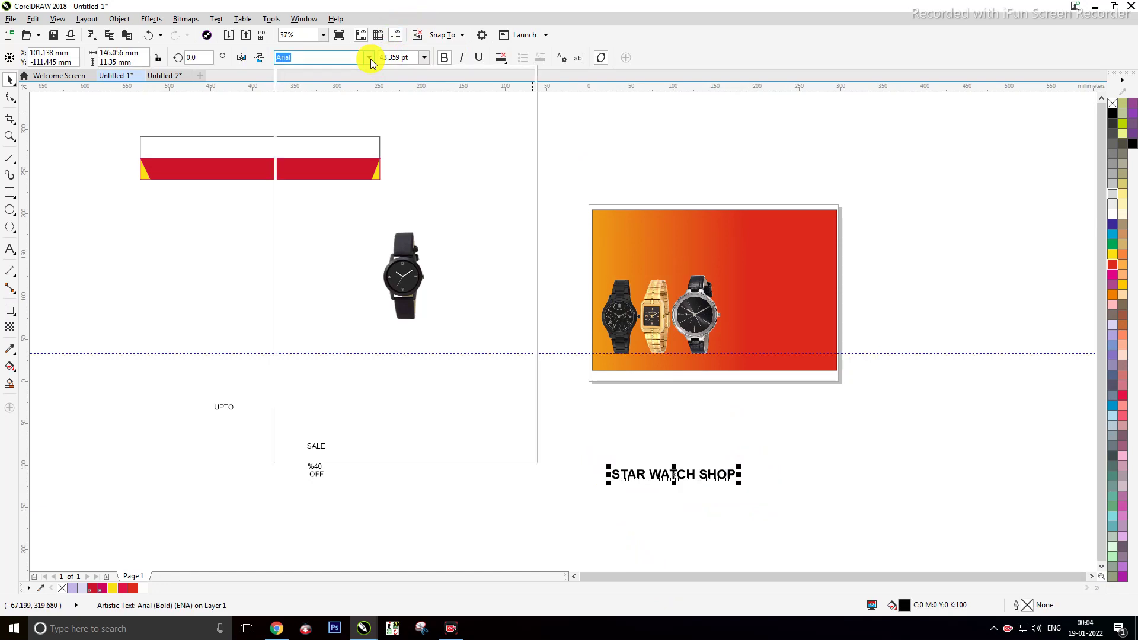
mouse_move(319, 187)
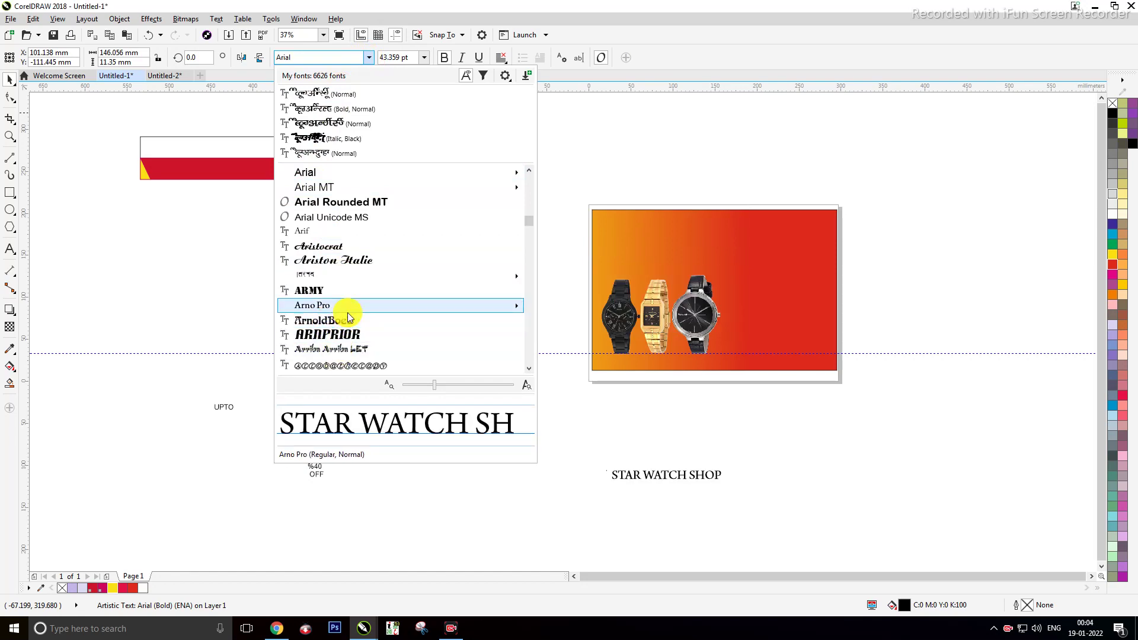
mouse_move(348, 312)
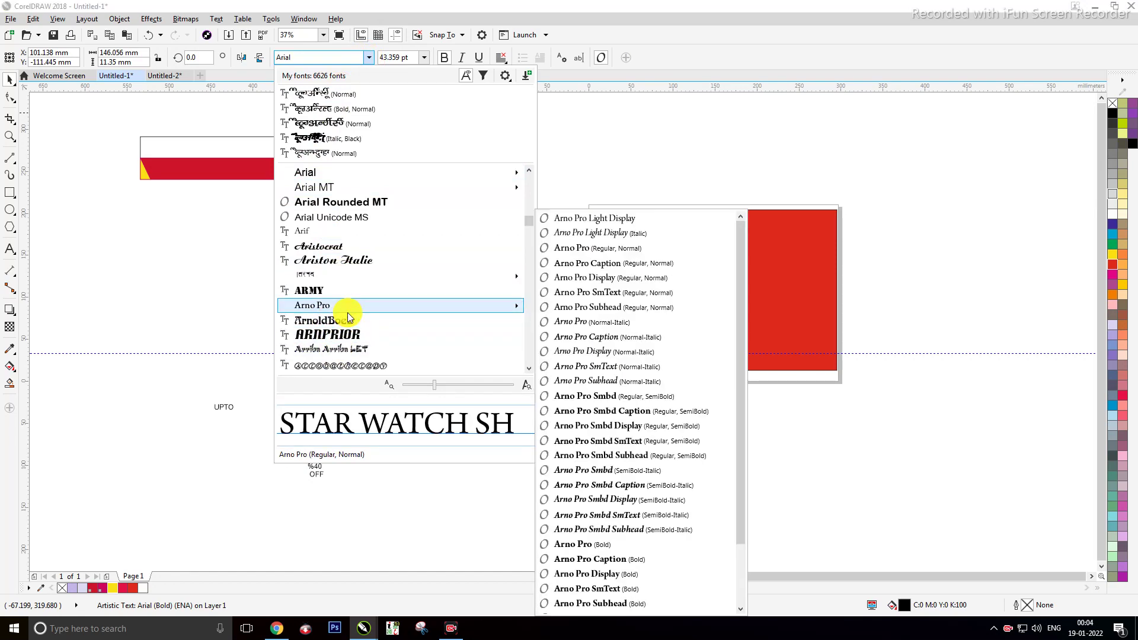
left_click(589, 545)
key("Escape")
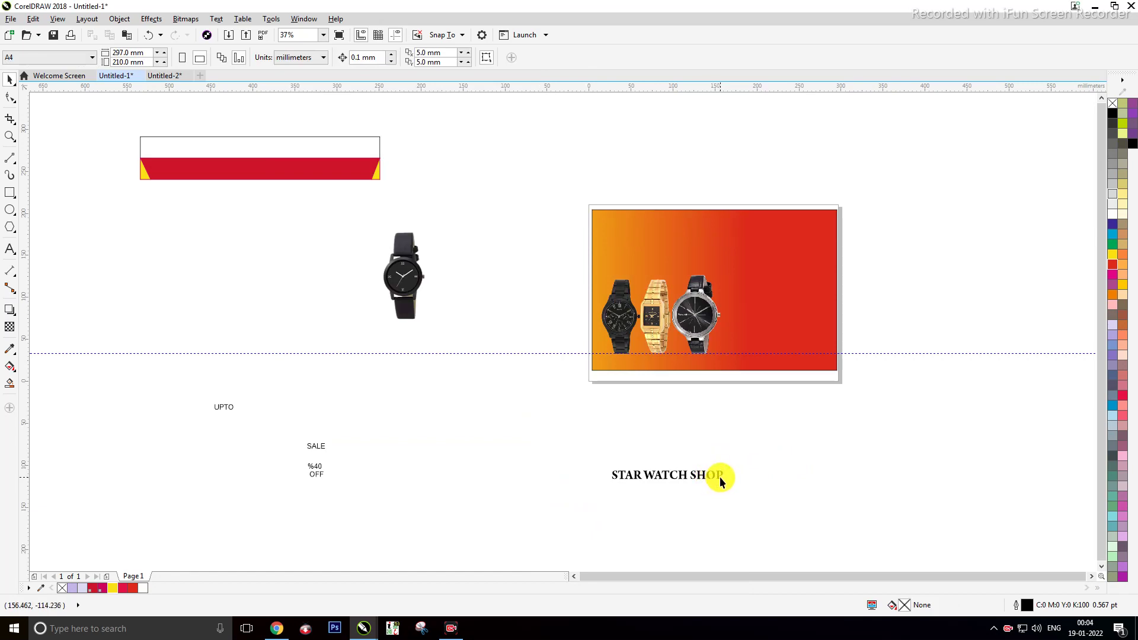
Step: Rescale the STAR WATCH SHOP text and move it up to sit just below the gradient rectangle
left_click(721, 481)
left_click_drag(731, 472, 745, 461)
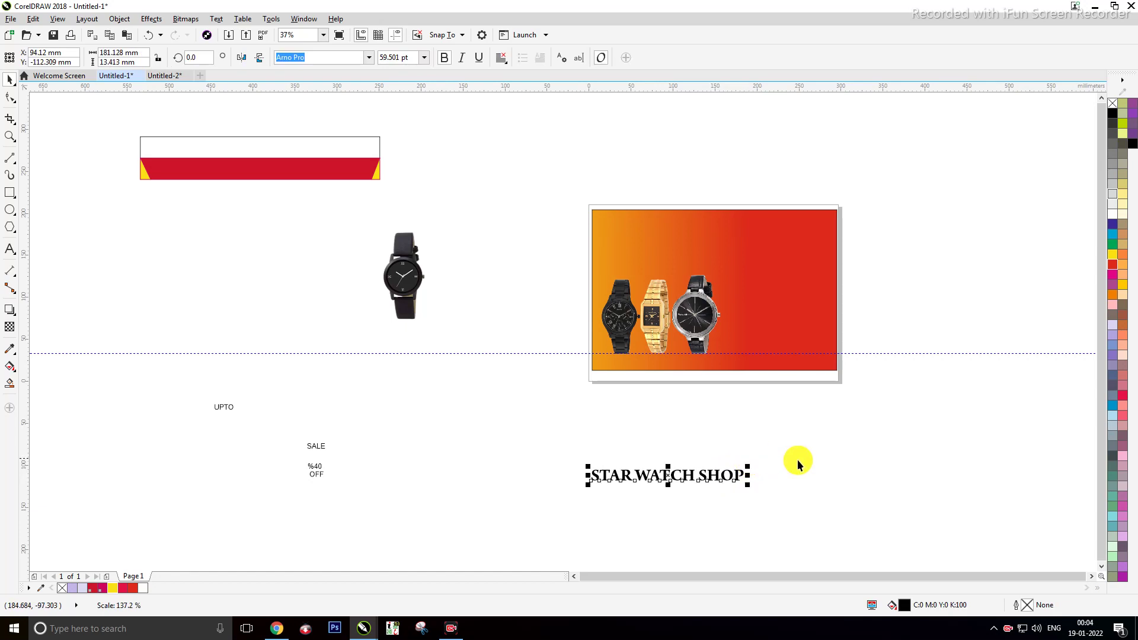
key("Escape")
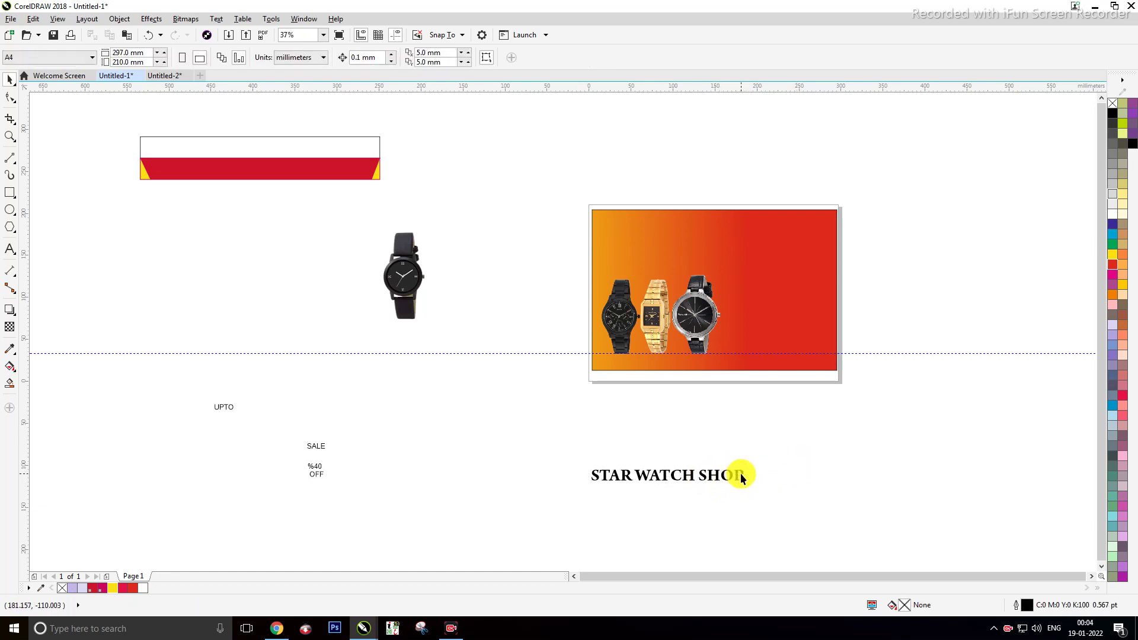
left_click(747, 475)
left_click_drag(749, 468, 768, 463)
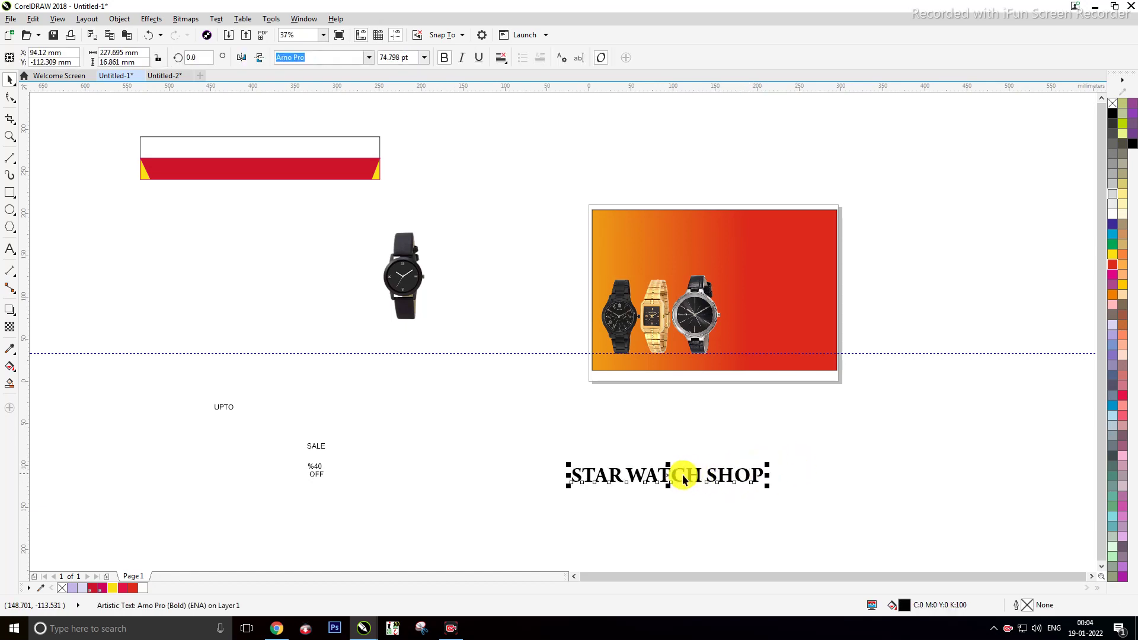
left_click_drag(679, 478, 677, 447)
left_click_drag(770, 416, 777, 419)
left_click(777, 443)
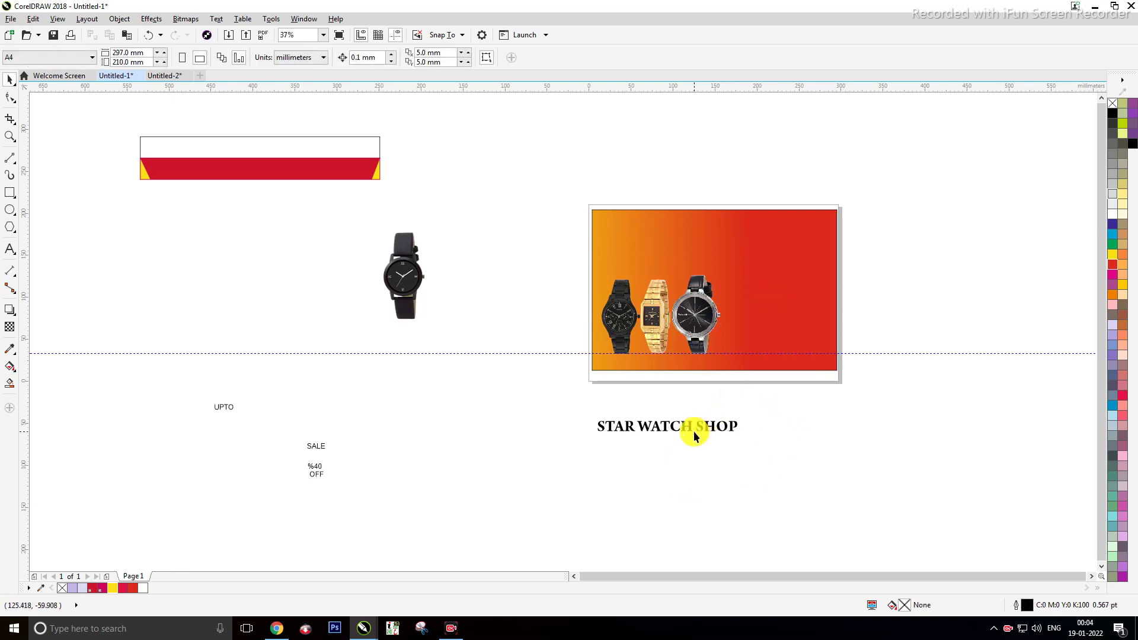
Step: Move the STAR WATCH SHOP text onto the gradient banner, above the watches toward its red side, and fill it white
left_click_drag(689, 429, 772, 268)
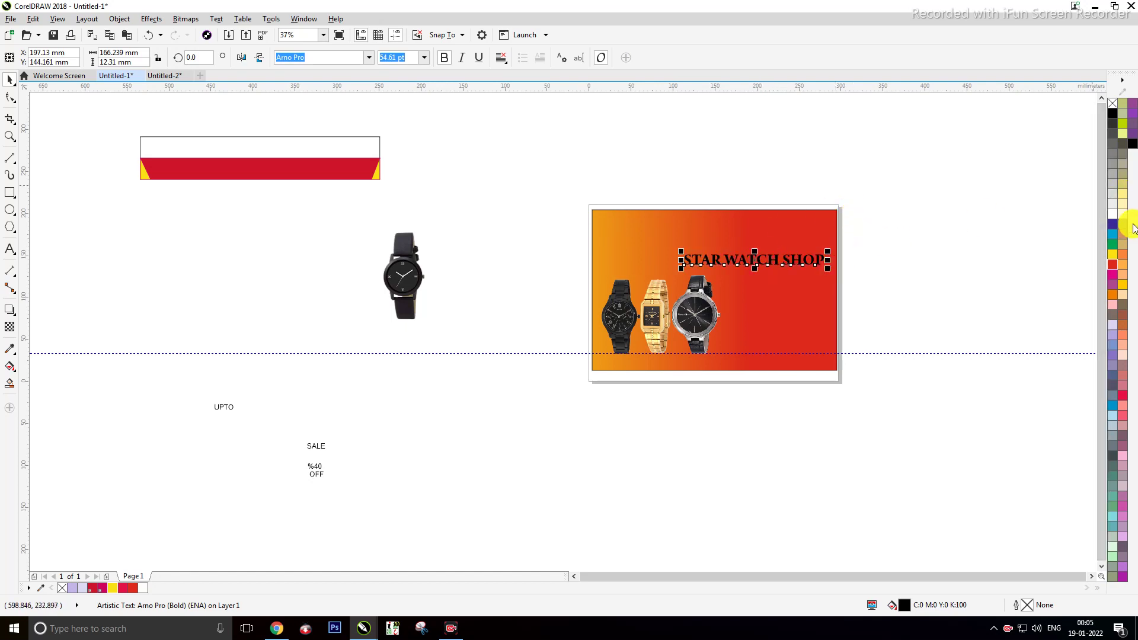
left_click(1114, 217)
left_click(962, 272)
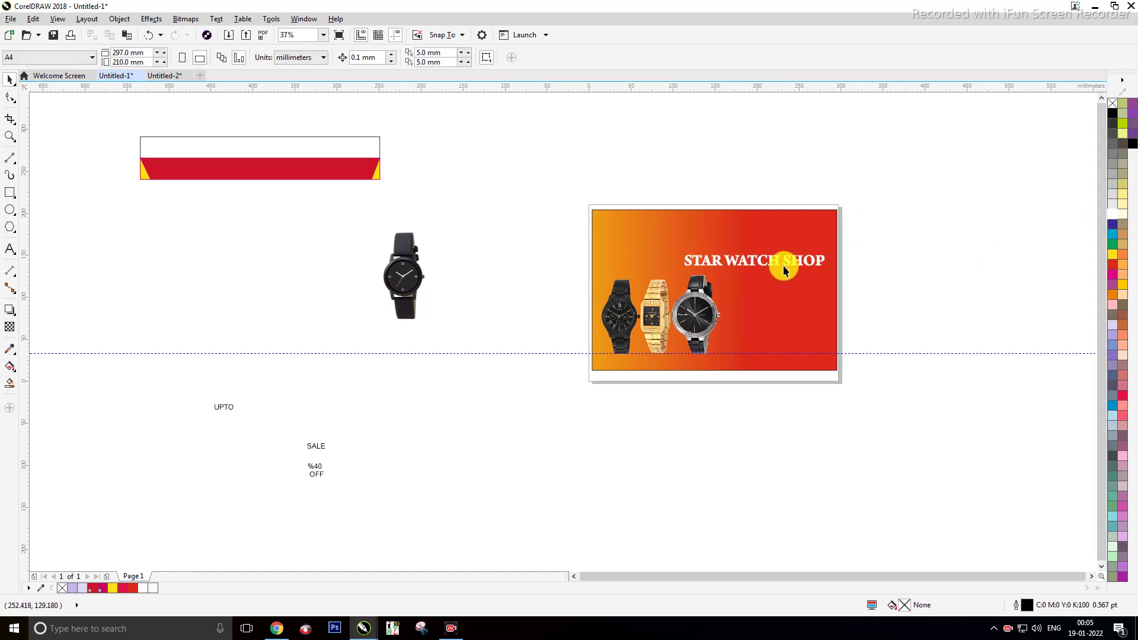
Step: Shift the STAR WATCH SHOP text slightly up and right and give it a black outline
scroll(782, 263, "up", 2)
mouse_move(790, 266)
left_mouse_down()
mouse_move(794, 253)
mouse_move(805, 261)
left_mouse_up()
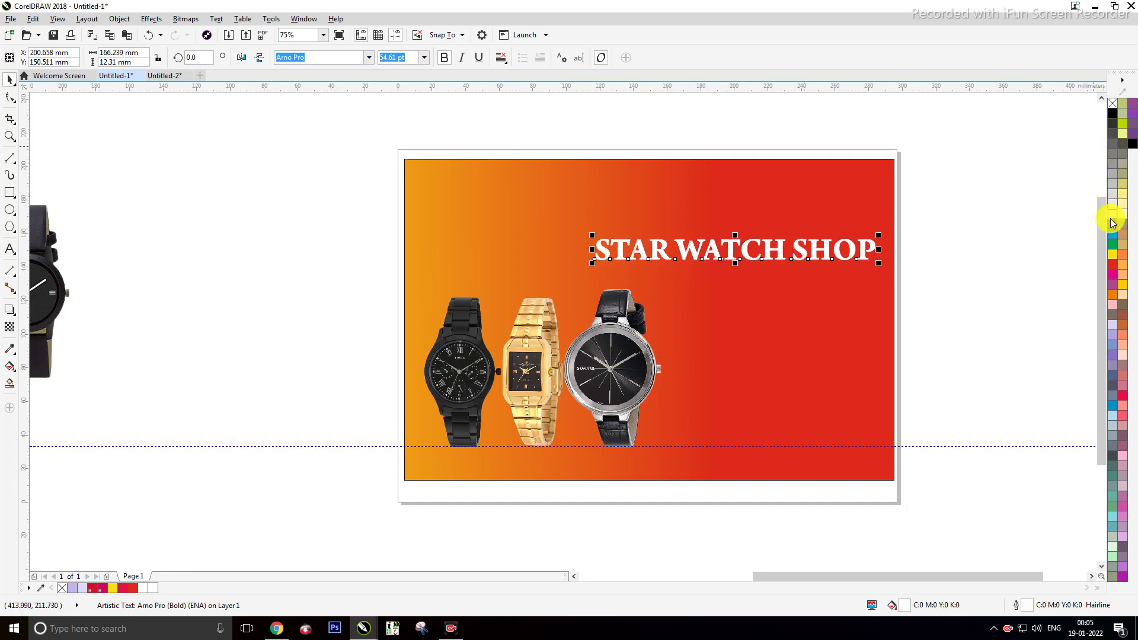
right_click(1114, 115)
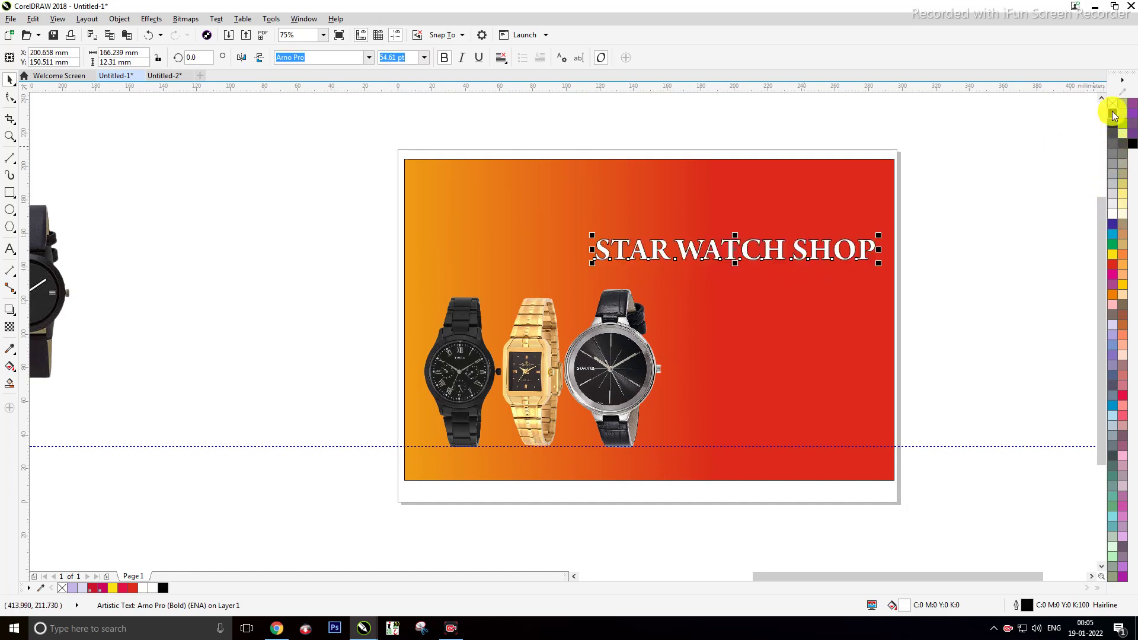
left_click(931, 243)
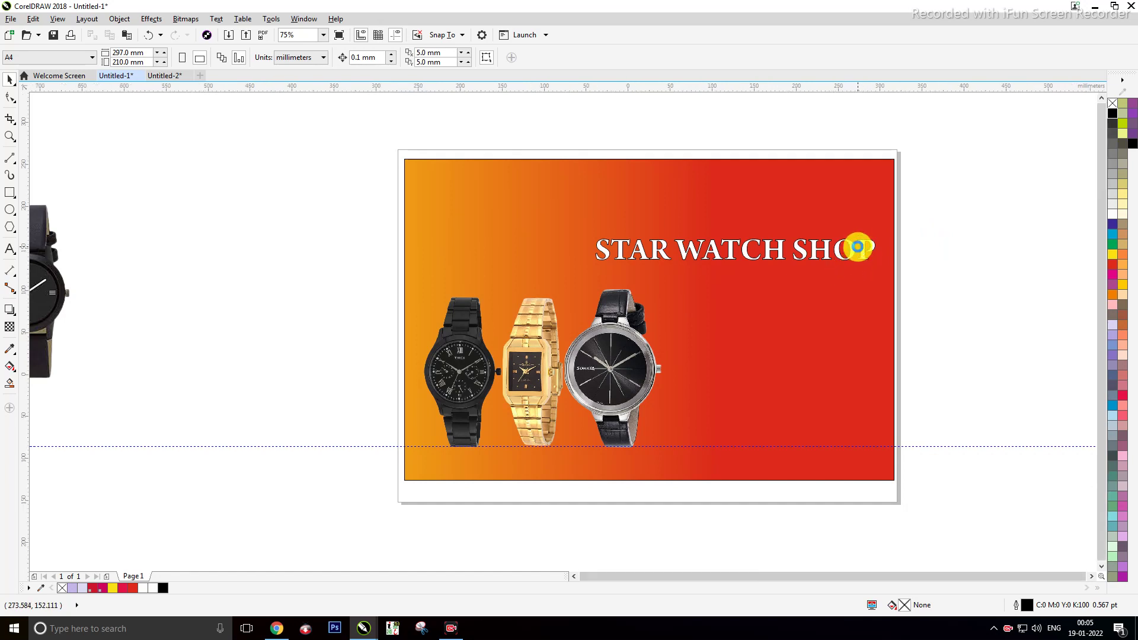
Step: Draw a polygon in the empty area beside the page and set it to 6 sides, about 63 × 75 mm
scroll(860, 252, "down", 2)
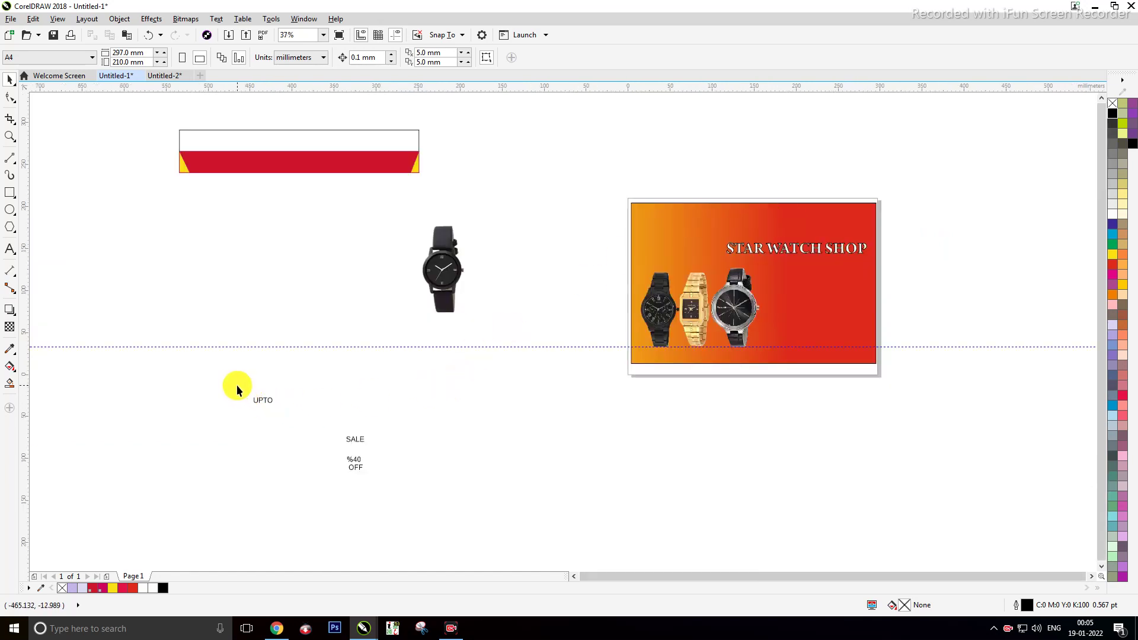
left_click(9, 229)
left_click_drag(482, 407, 553, 455)
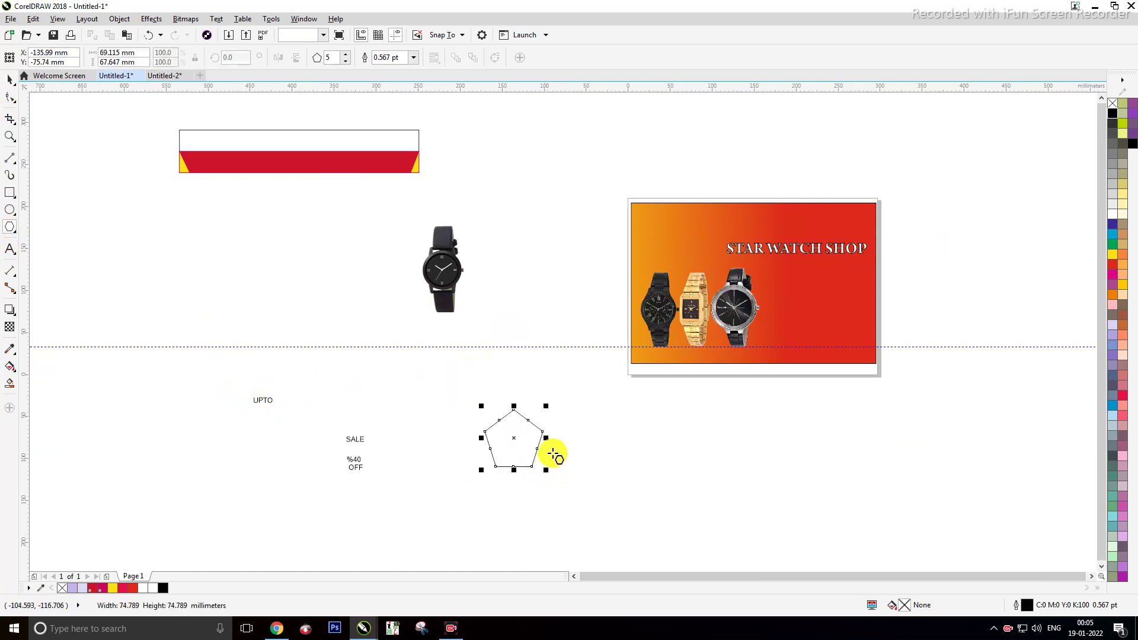
left_click(346, 54)
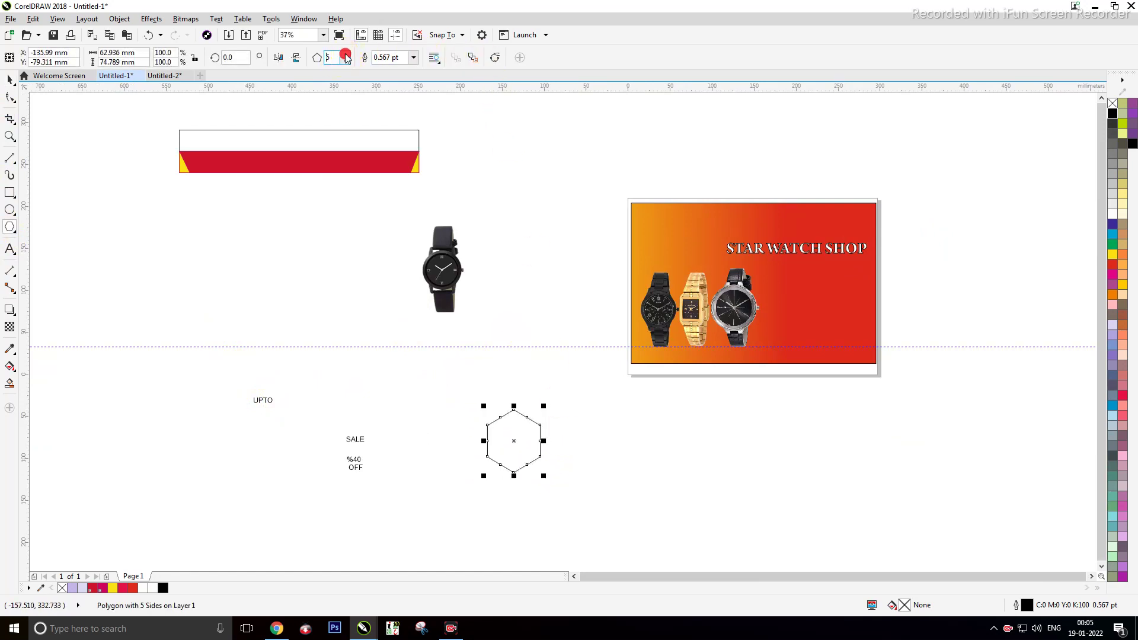
left_click(10, 81)
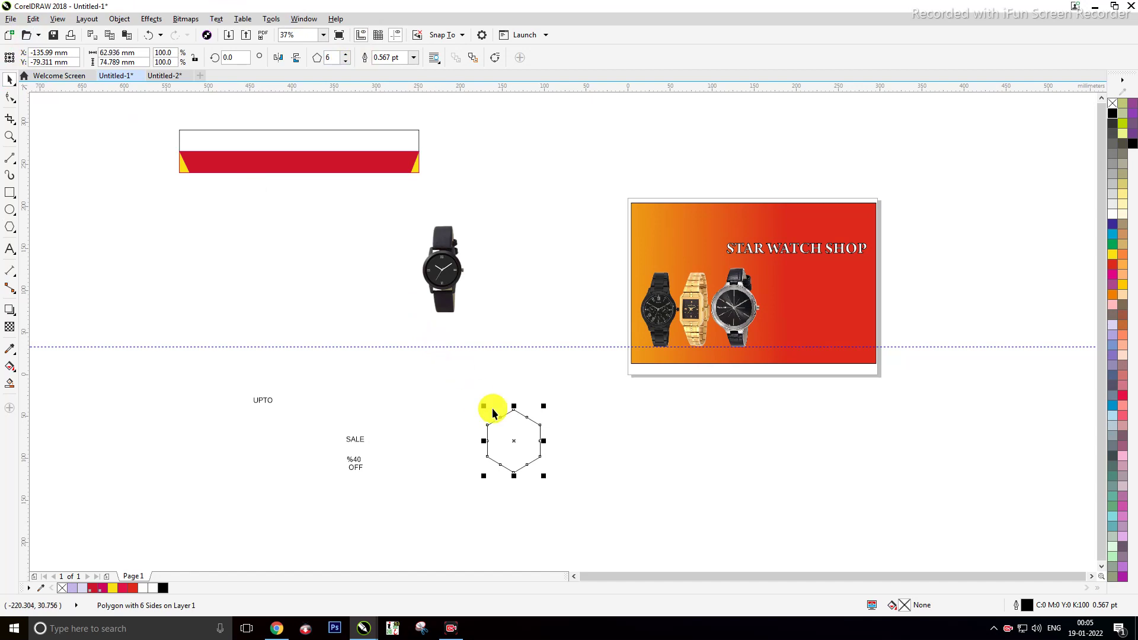
left_click(503, 445)
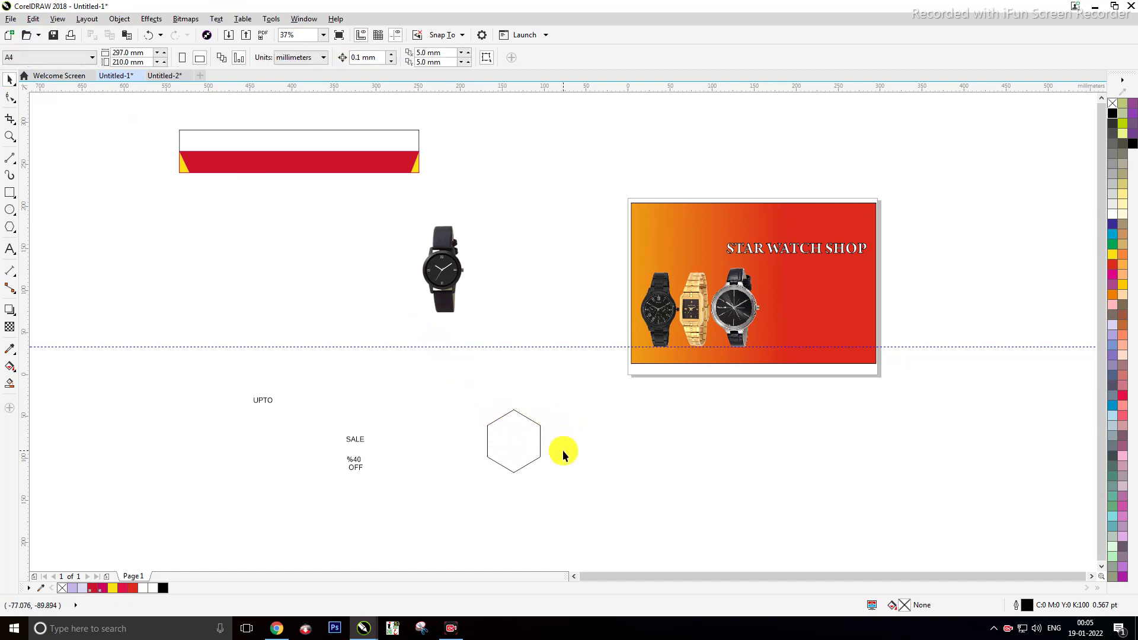
Step: Move the hexagon onto the red area beside the watches and add an enlarged concentric copy about 72 × 85 mm
left_click_drag(500, 442, 810, 322)
left_click_drag(807, 321, 805, 316)
scroll(809, 311, "up", 2)
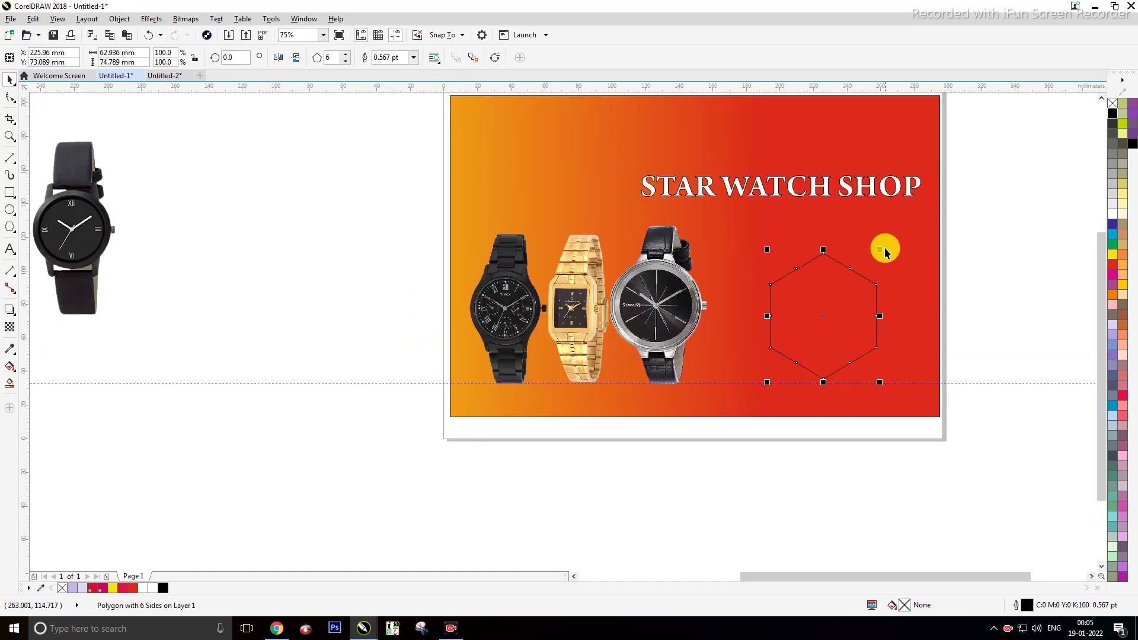
left_click_drag(881, 247, 898, 237)
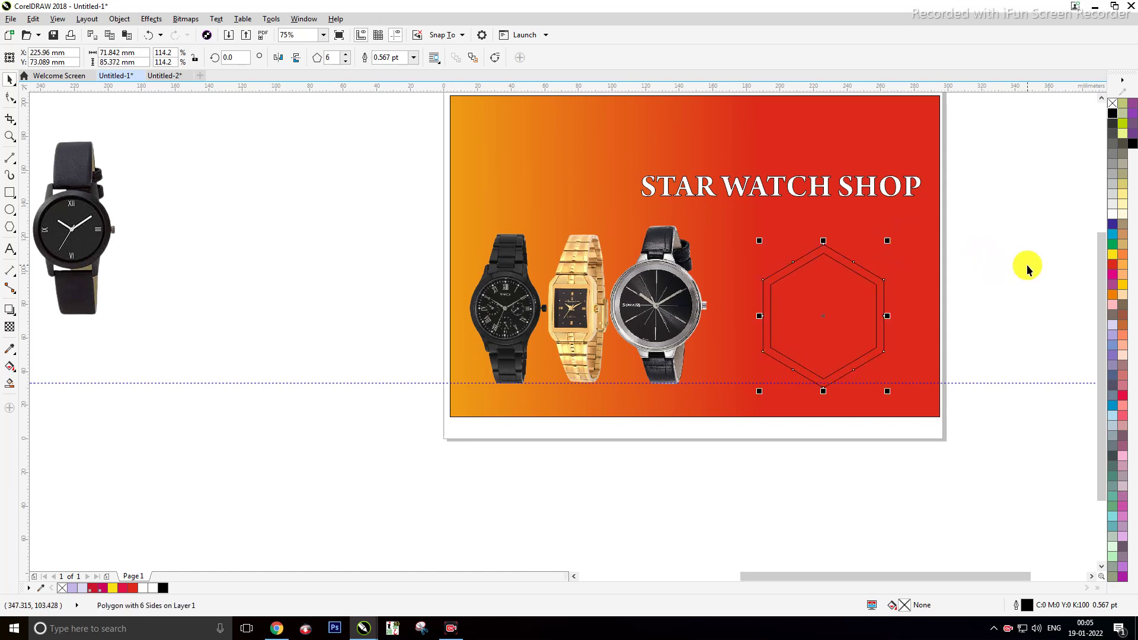
Step: Move the spare black watch image from the far left of the workspace to the empty area right of the page
left_click(268, 231)
scroll(249, 231, "down", 2)
left_click_drag(100, 179, 210, 318)
left_click_drag(159, 240, 743, 215)
left_click(767, 216)
scroll(536, 307, "up", 2)
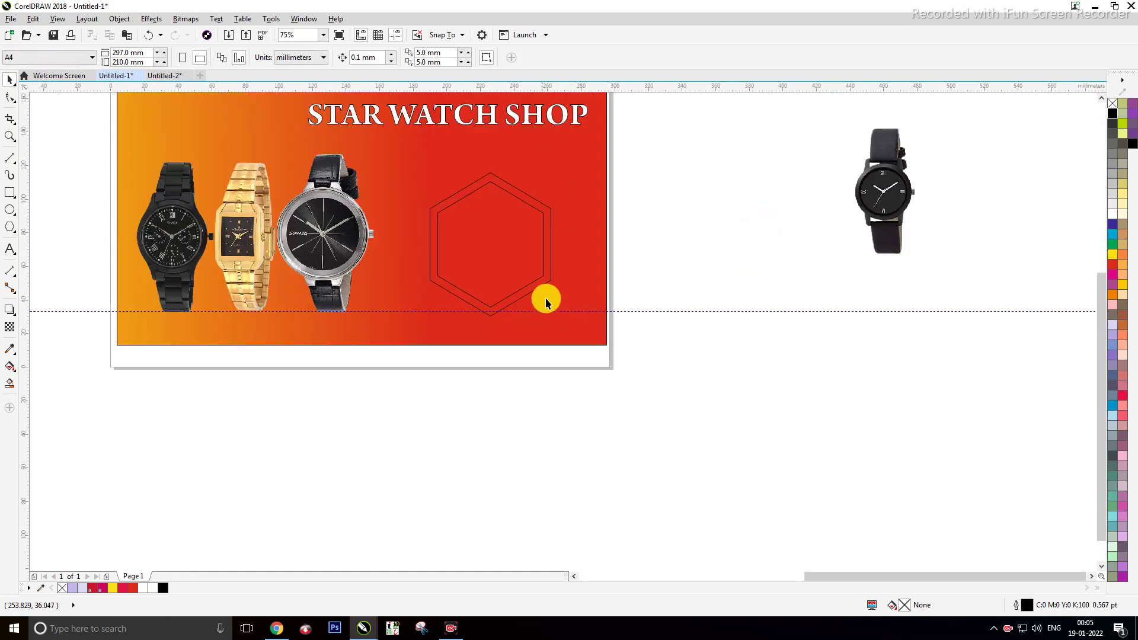
Step: Move the larger outlined hexagon off the banner to the empty area right of the page
left_click(546, 280)
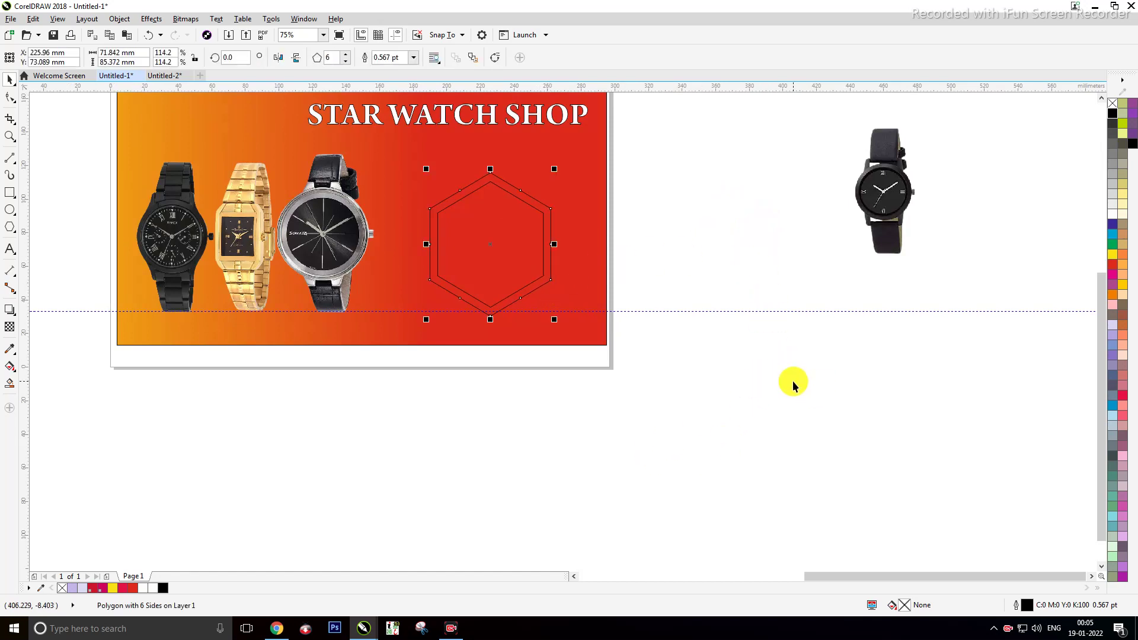
key("Escape")
left_click_drag(510, 229, 776, 354)
Step: Create a Smart Fill shape from the smaller hexagon on the banner and give it a black fill and black outline
left_click(462, 241)
left_click(7, 385)
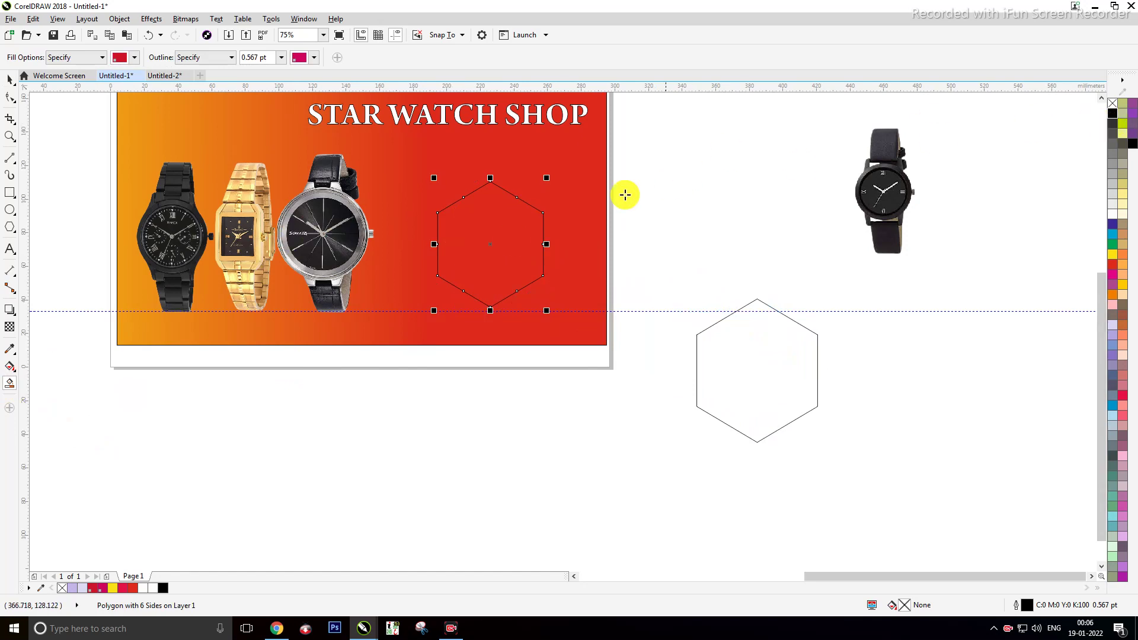
left_click(500, 239)
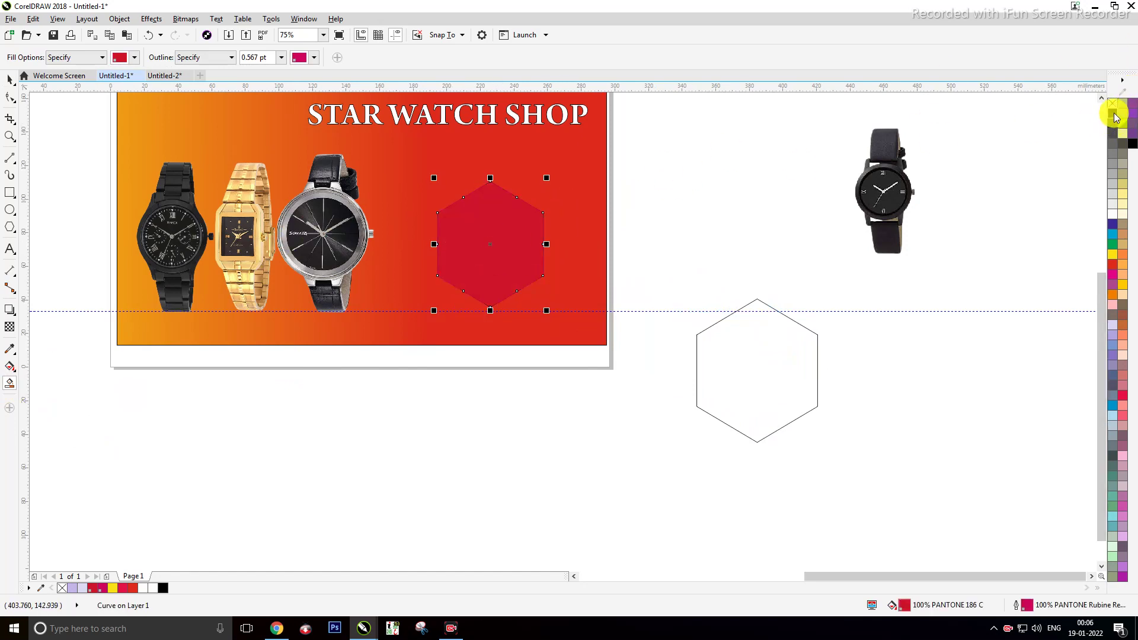
left_click(1113, 113)
right_click(1113, 113)
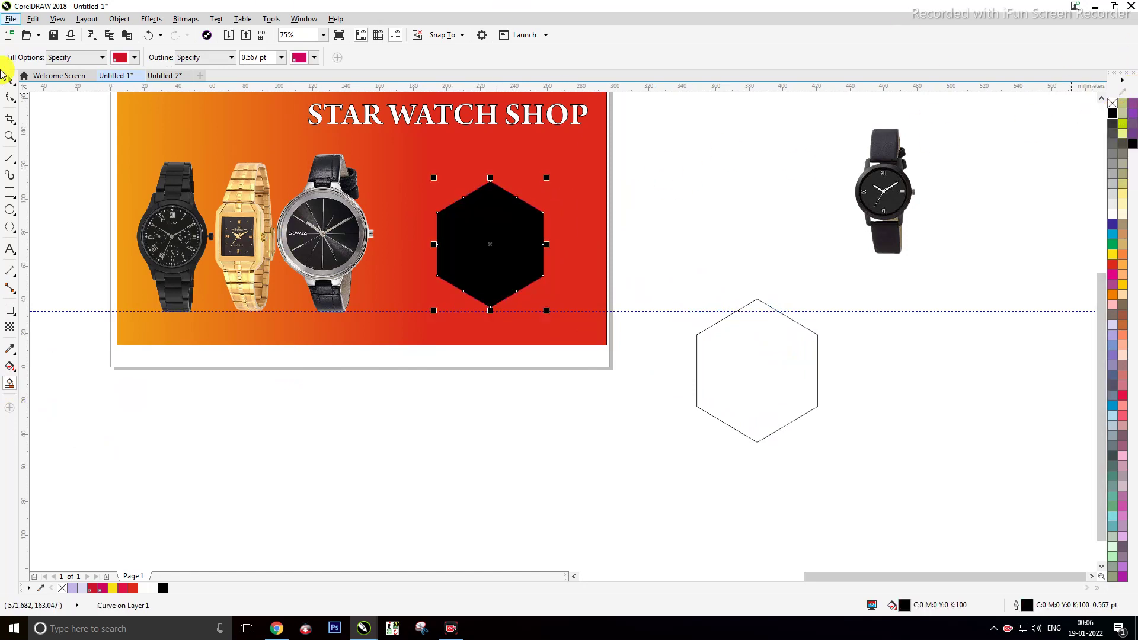
left_click(10, 81)
Step: Move the black hexagon and the smaller outlined hexagon off the banner to its right, and the larger one below the page
left_click_drag(747, 320, 567, 434)
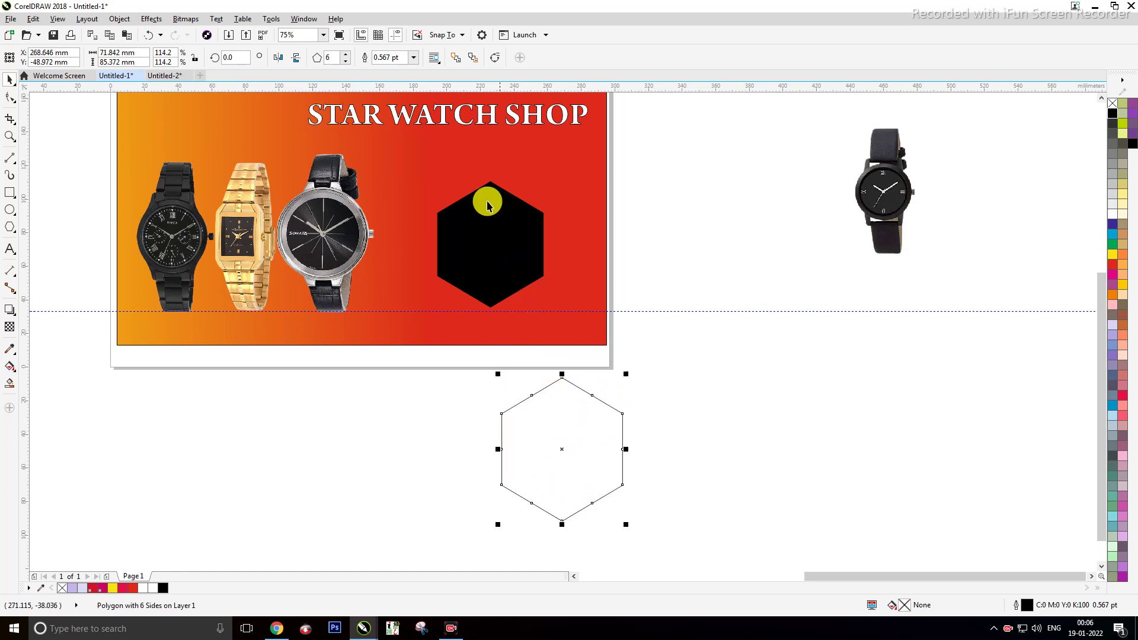
left_click_drag(518, 231, 773, 413)
left_click_drag(580, 462, 495, 483)
left_click_drag(514, 244, 871, 399)
Step: Move the larger hexagon back onto the red area beside the watches and fill it with Blue
left_click_drag(470, 475, 484, 240)
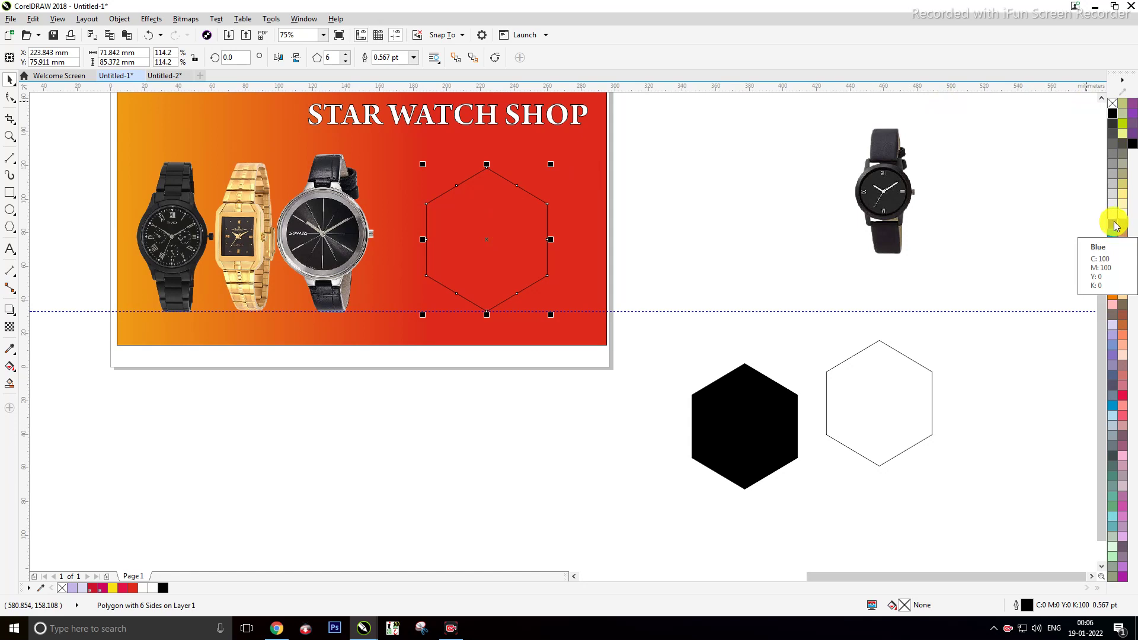
left_click(1115, 225)
left_click(828, 333)
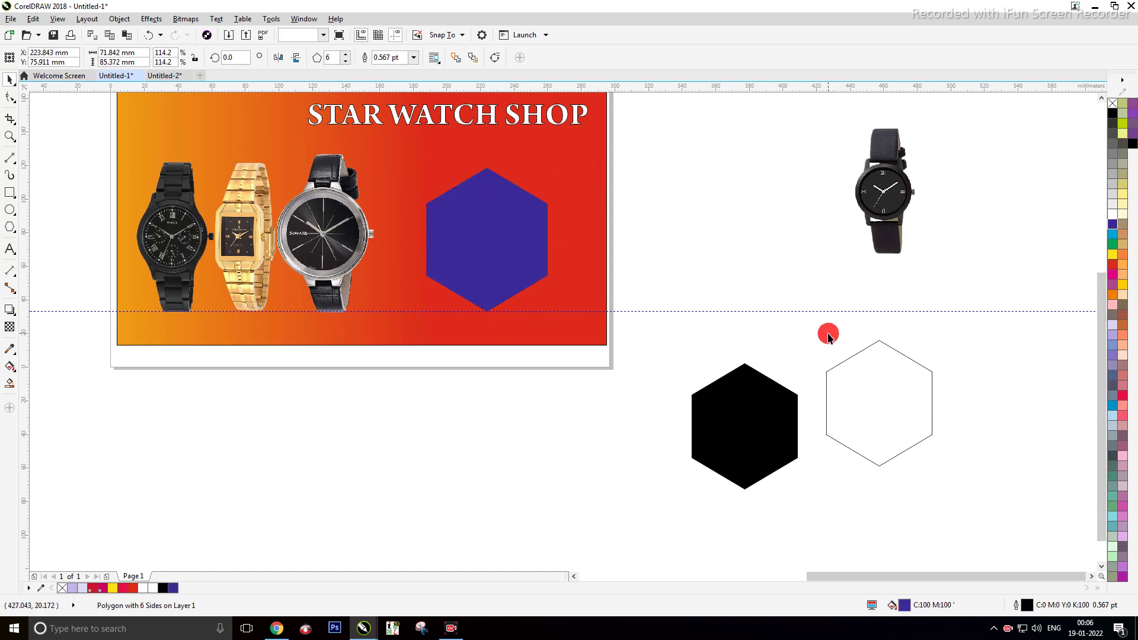
Step: Center the smaller outlined hexagon on the blue hexagon and fill it light gray
left_click_drag(857, 408, 466, 246)
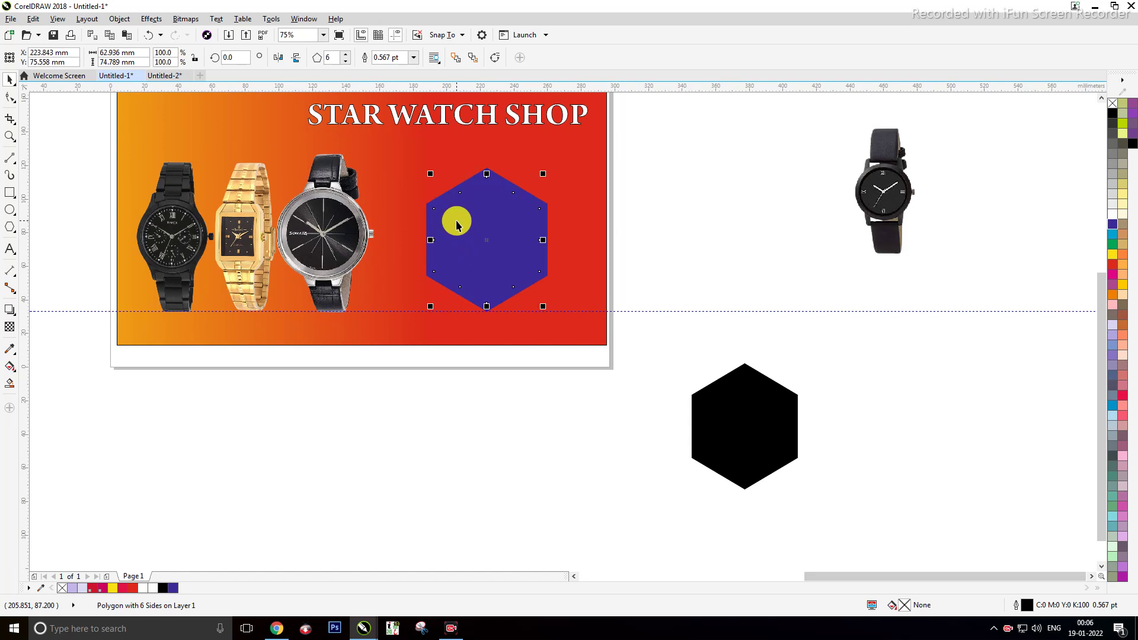
left_click(664, 211)
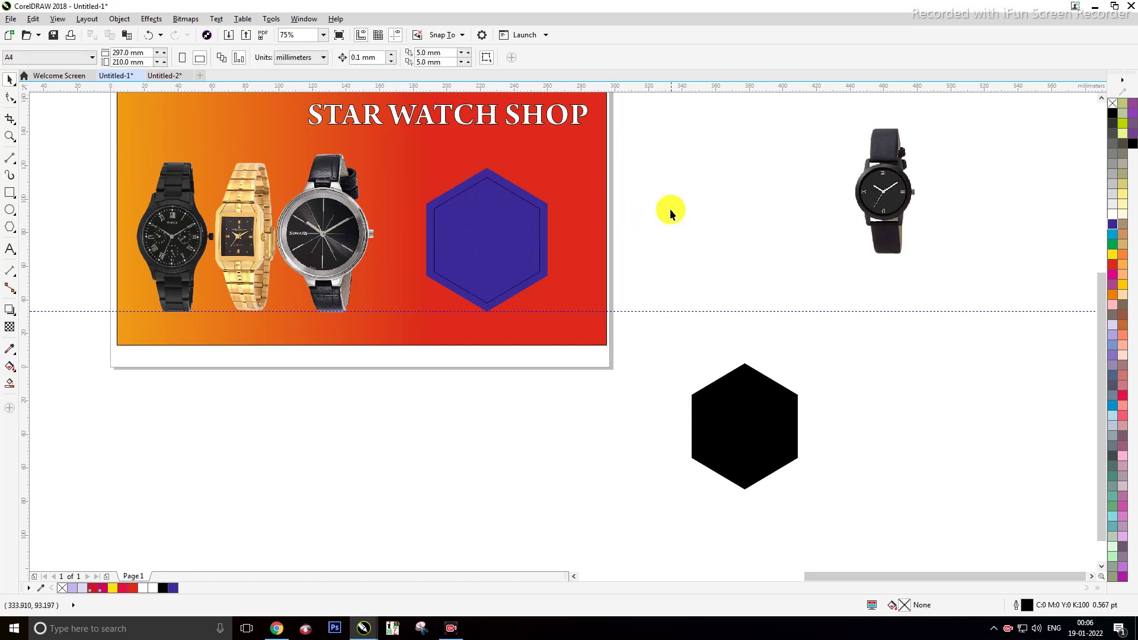
left_click(514, 237)
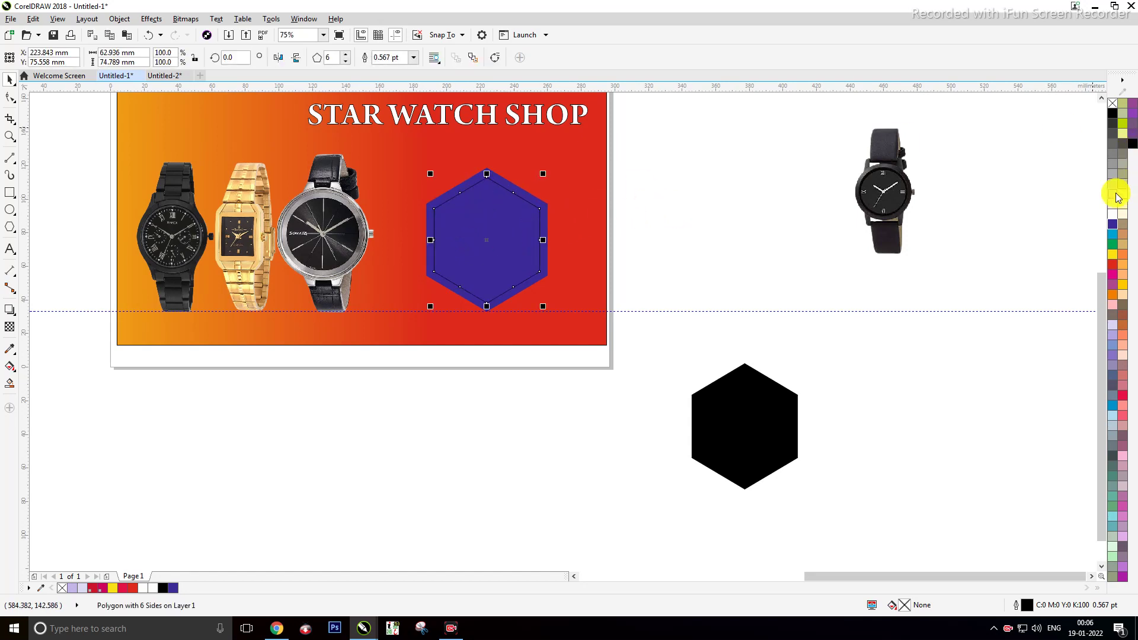
left_click(1113, 194)
left_click(730, 215)
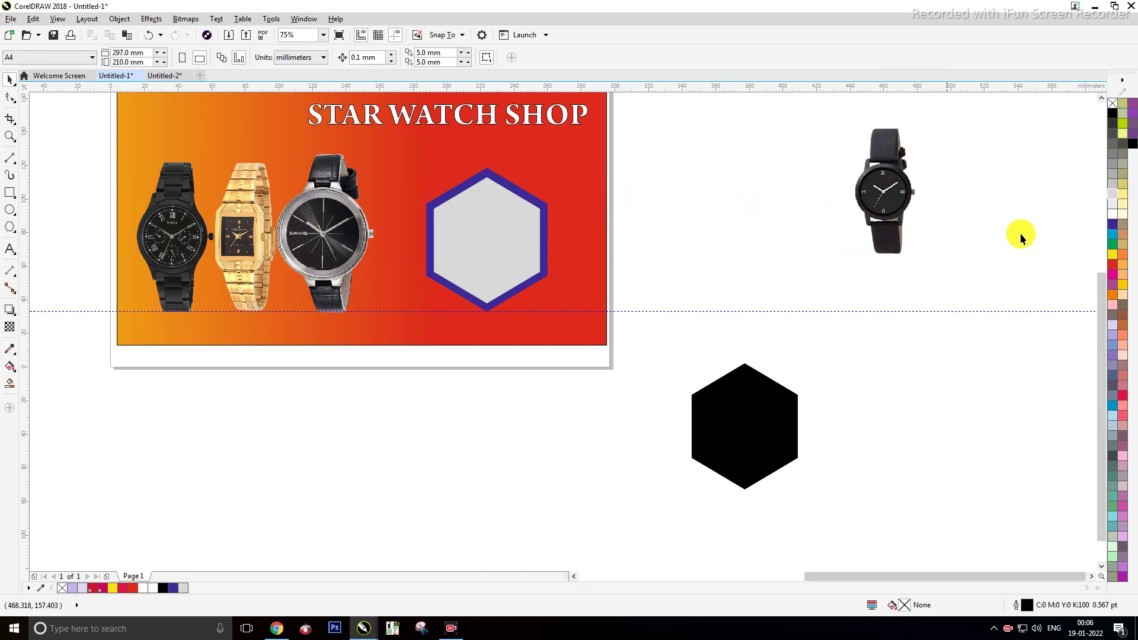
Step: Rotate the spare black watch about 17° clockwise and scale it down to about 41 × 61 mm
left_click(889, 190)
left_click(890, 190)
left_click_drag(925, 121, 945, 127)
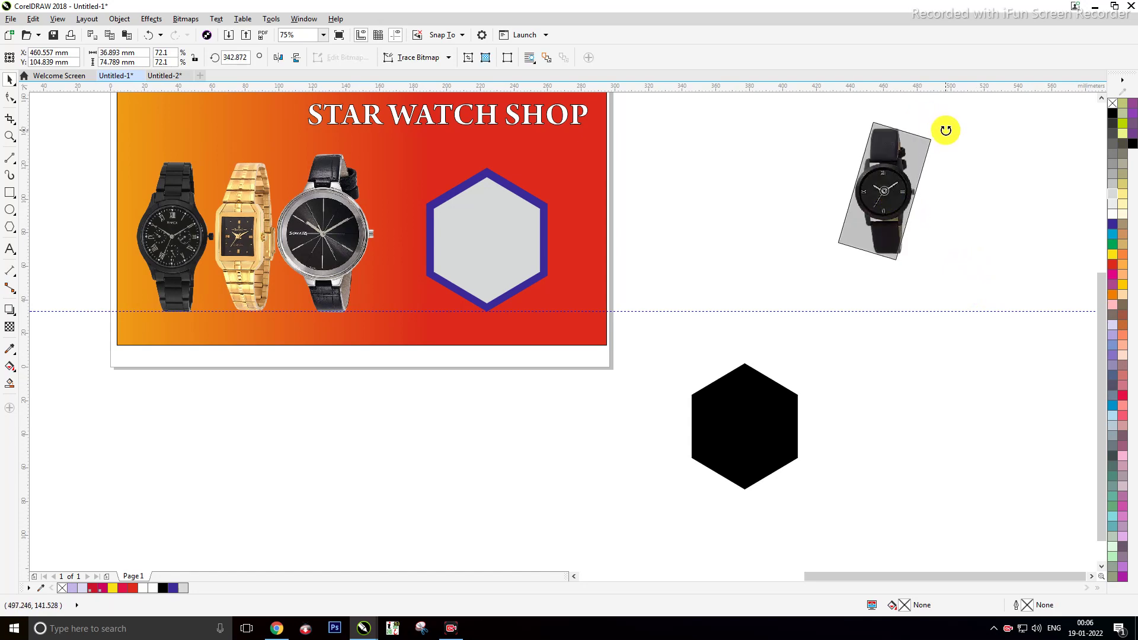
left_click(905, 149)
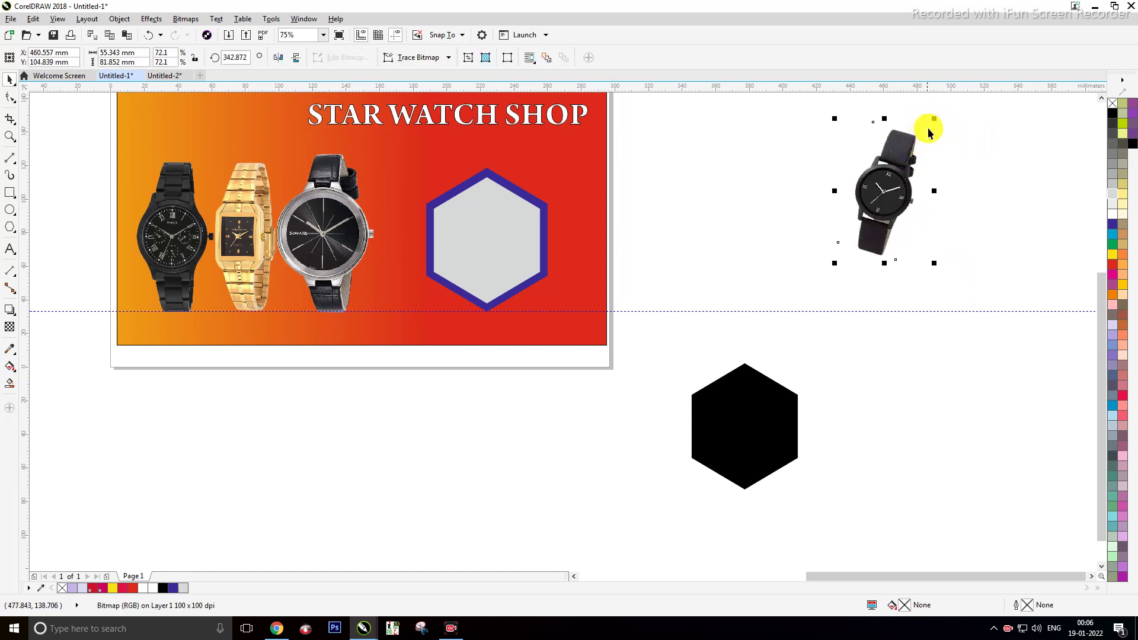
left_click_drag(935, 117, 911, 181)
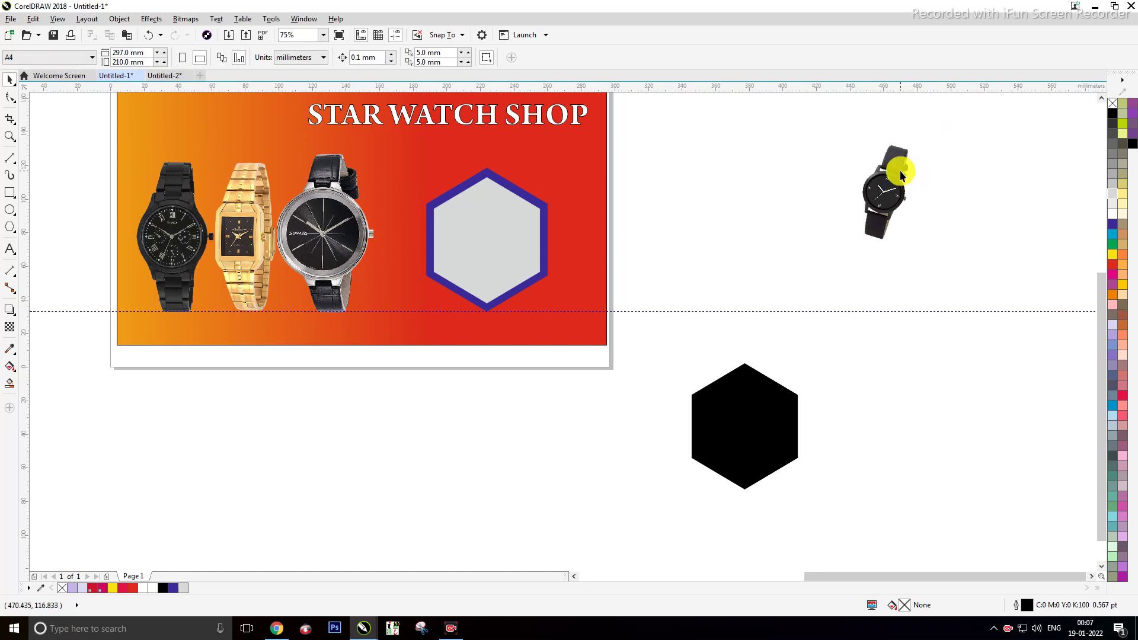
Step: Place the black watch inside the gray hexagon, enlarge it to about 57% scale, and tilt it further to about 335°
left_click_drag(890, 194, 498, 238)
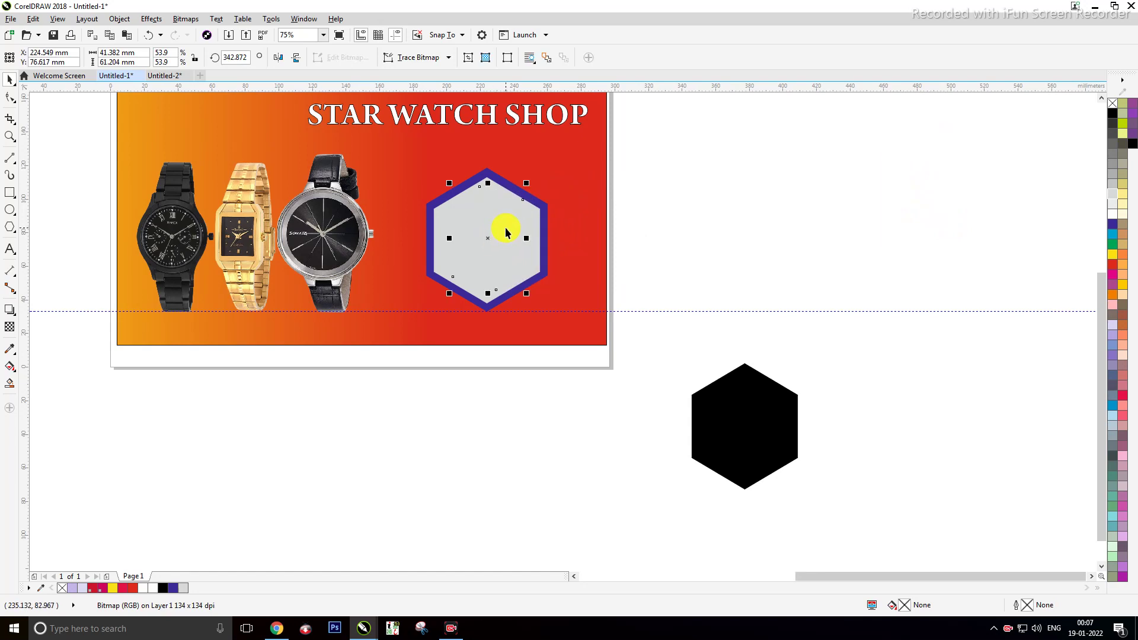
scroll(496, 237, "up", 2)
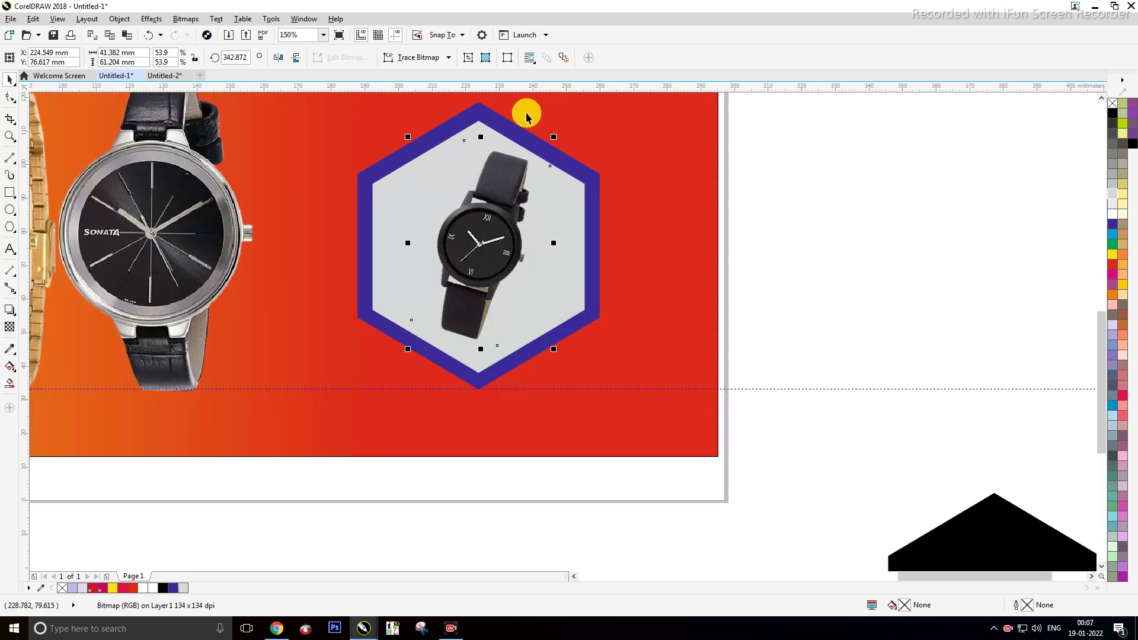
left_click_drag(555, 135, 563, 128)
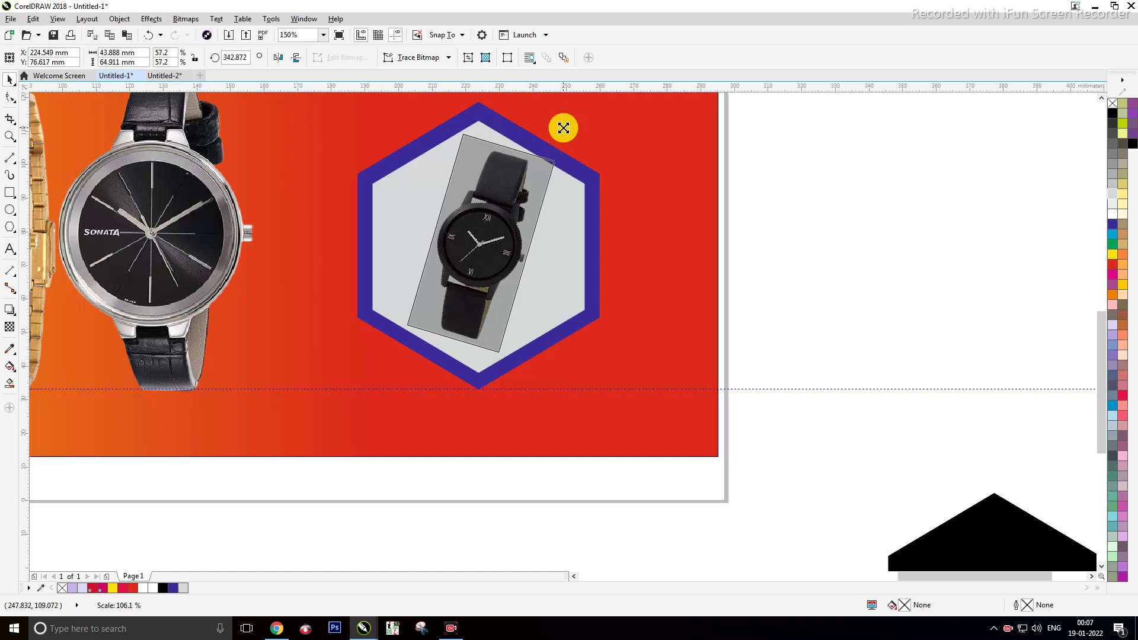
left_click_drag(564, 127, 564, 127)
left_click(504, 186)
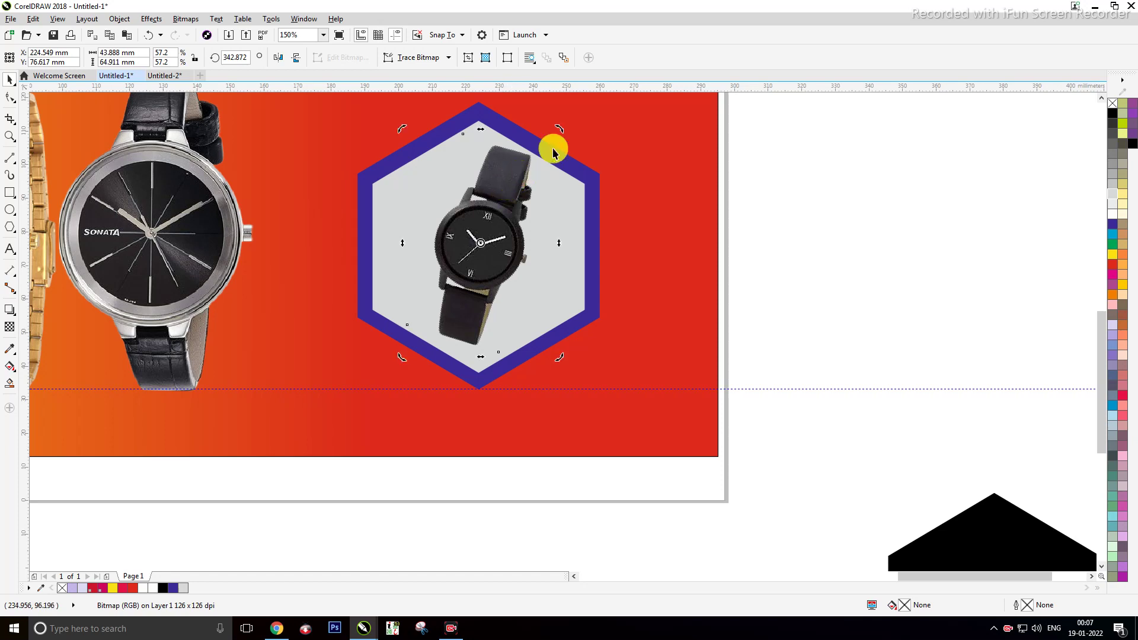
left_click_drag(556, 127, 569, 148)
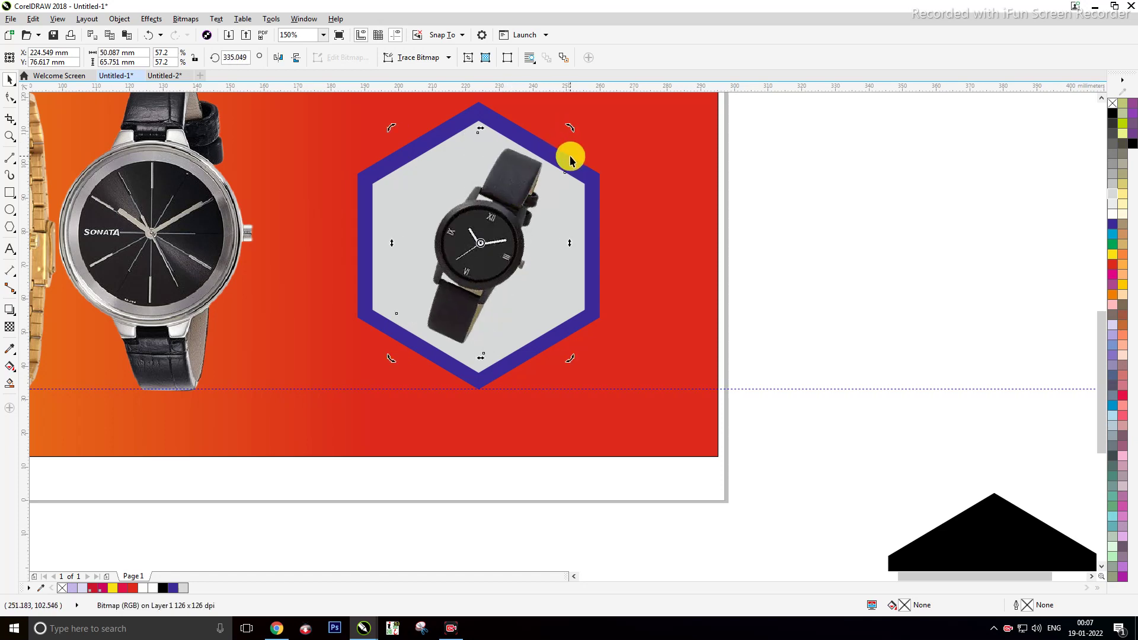
Step: Move the horizontal guideline just below the banner's lower edge and move the tilted watch out of the hexagon to below the page
scroll(569, 160, "down", 2)
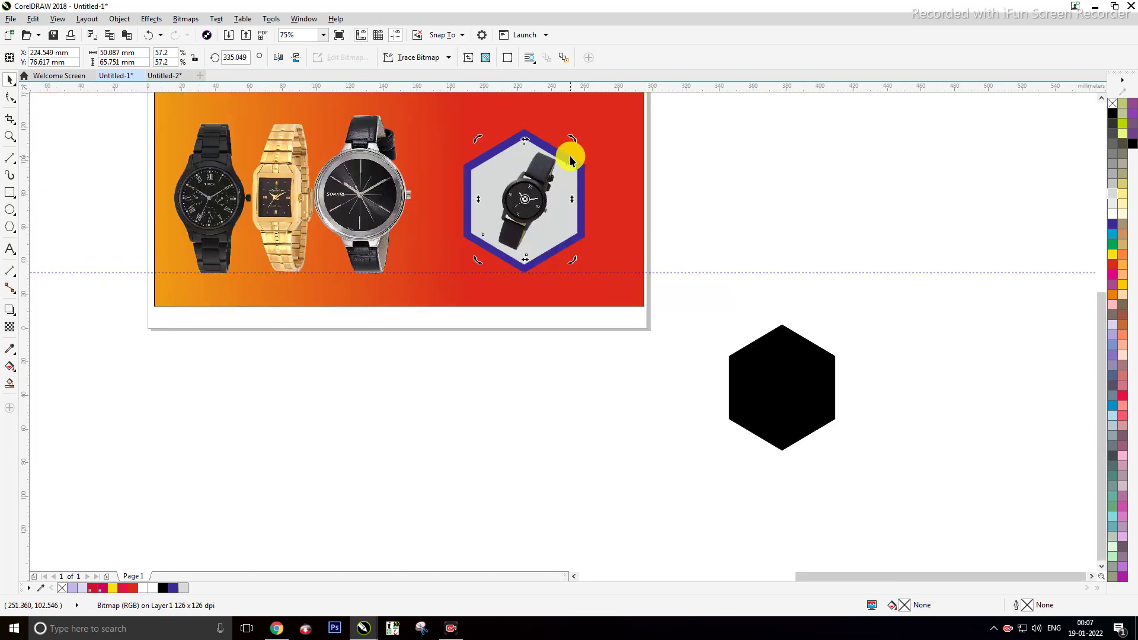
left_click(841, 204)
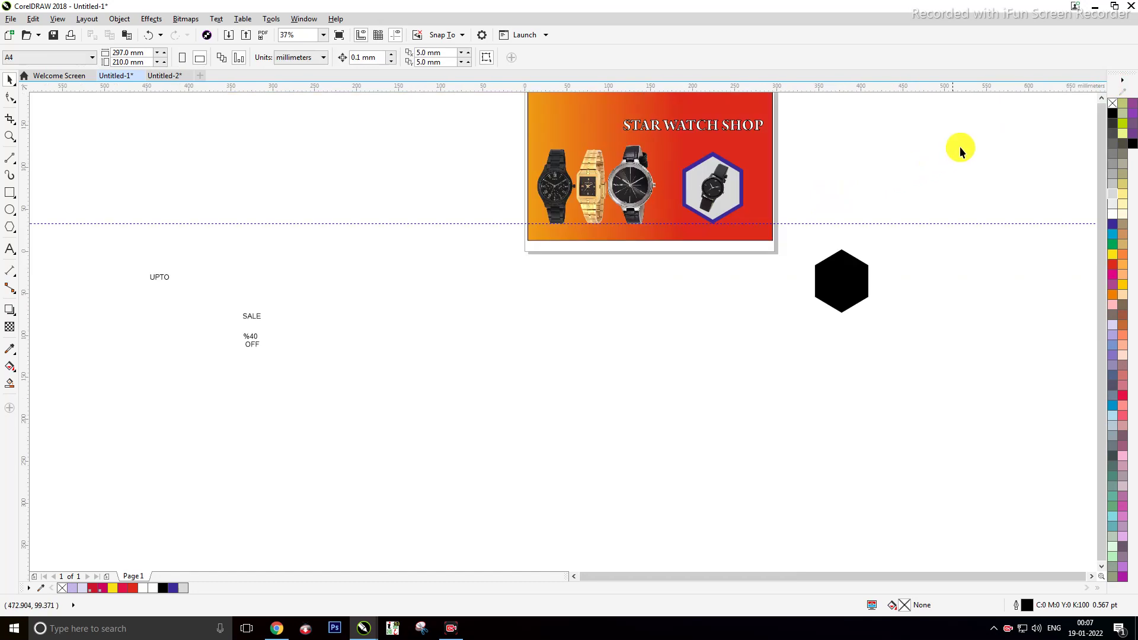
scroll(730, 180, "up", 2)
left_click_drag(899, 268, 670, 308)
left_click_drag(696, 199, 657, 397)
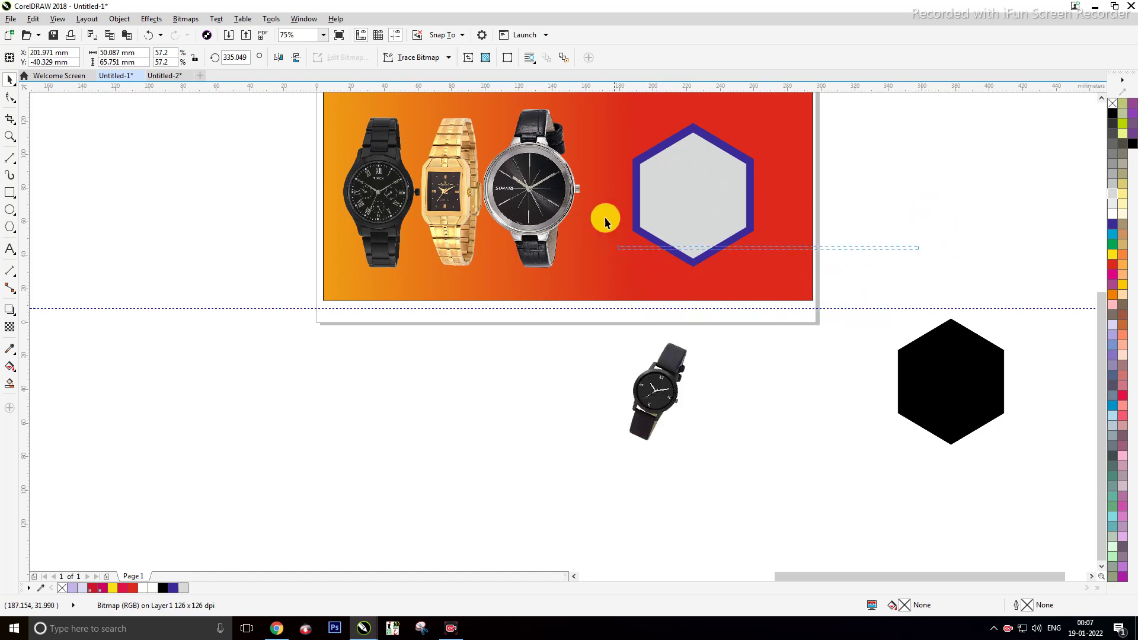
left_click(597, 113)
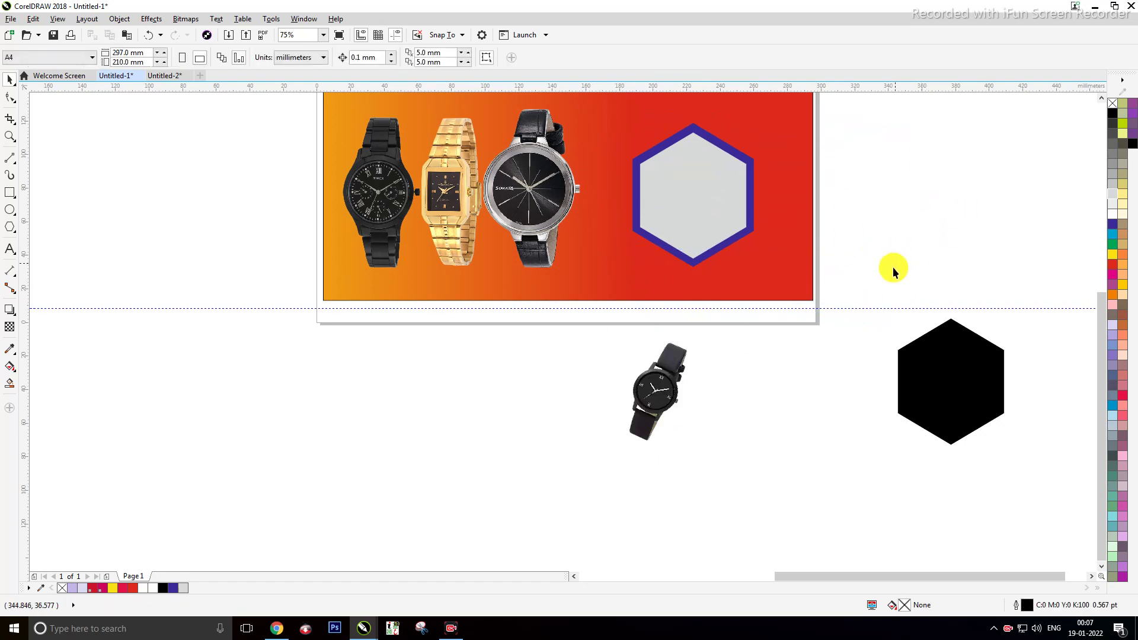
left_click_drag(596, 126, 595, 110)
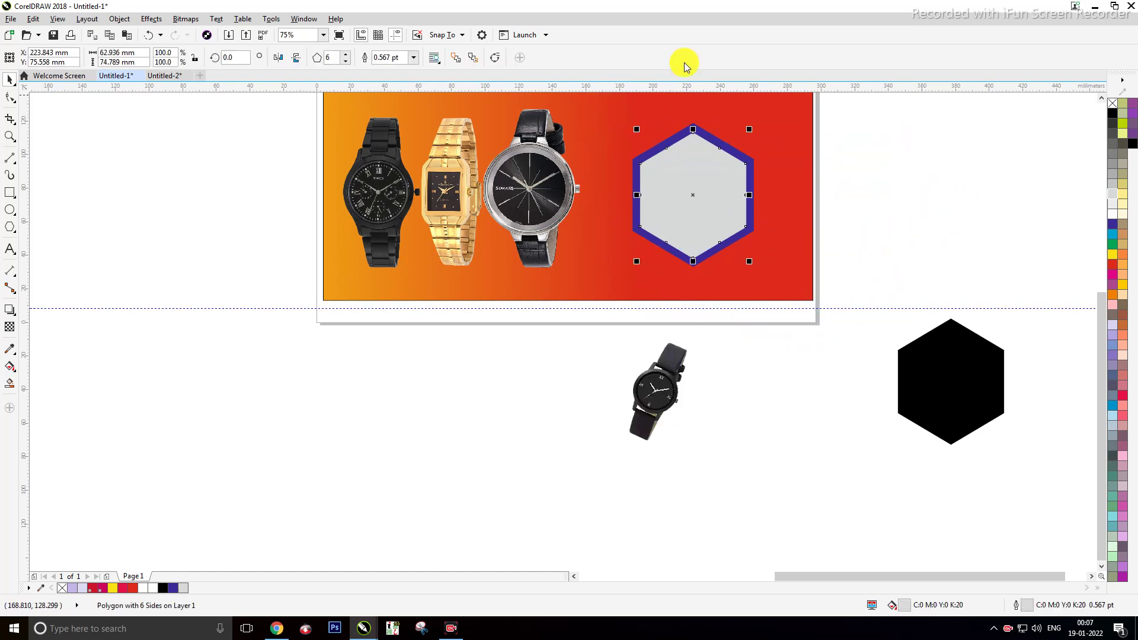
left_click_drag(750, 126, 756, 146)
key("ctrl+z")
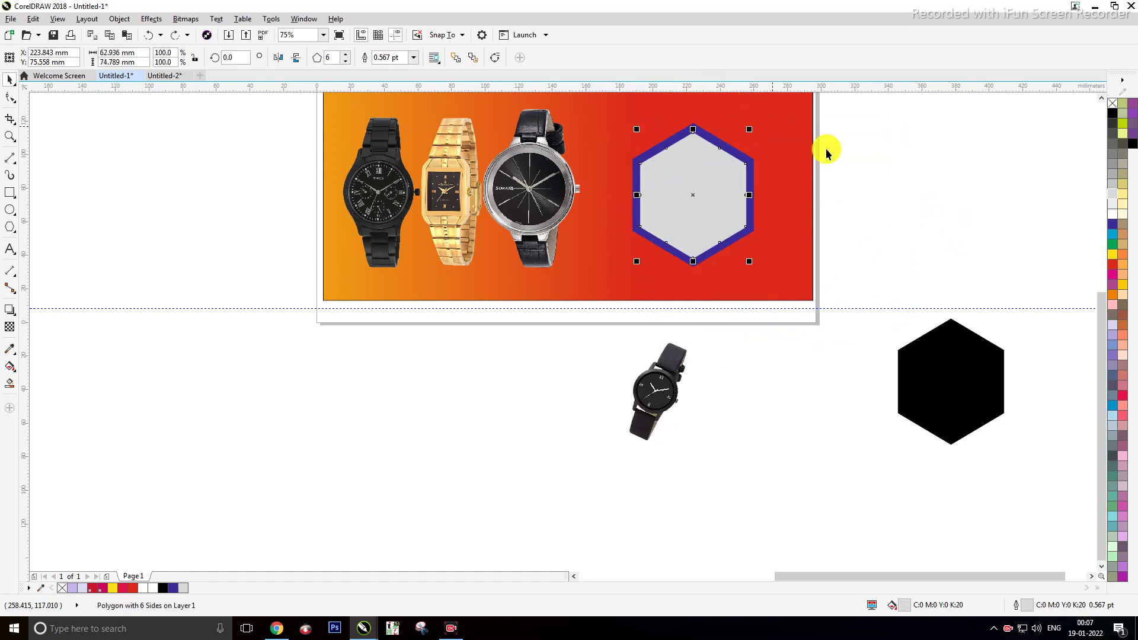
Step: Scale the blue and gray hexagons down together around their common center
left_click_drag(874, 283, 593, 174)
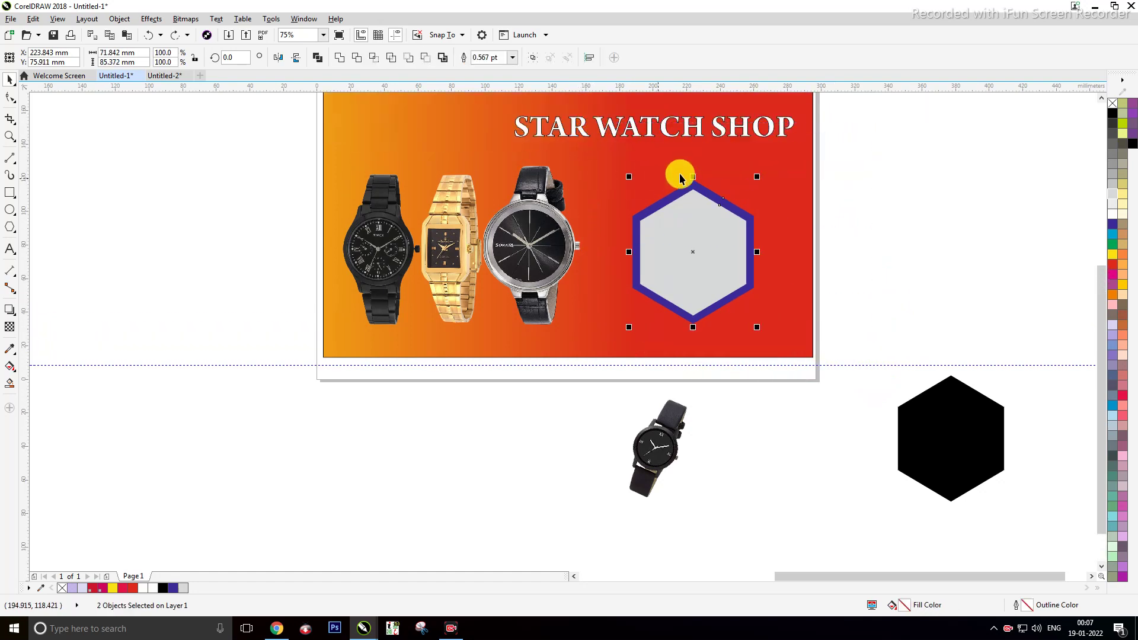
left_click_drag(759, 176, 765, 192)
left_click(868, 235)
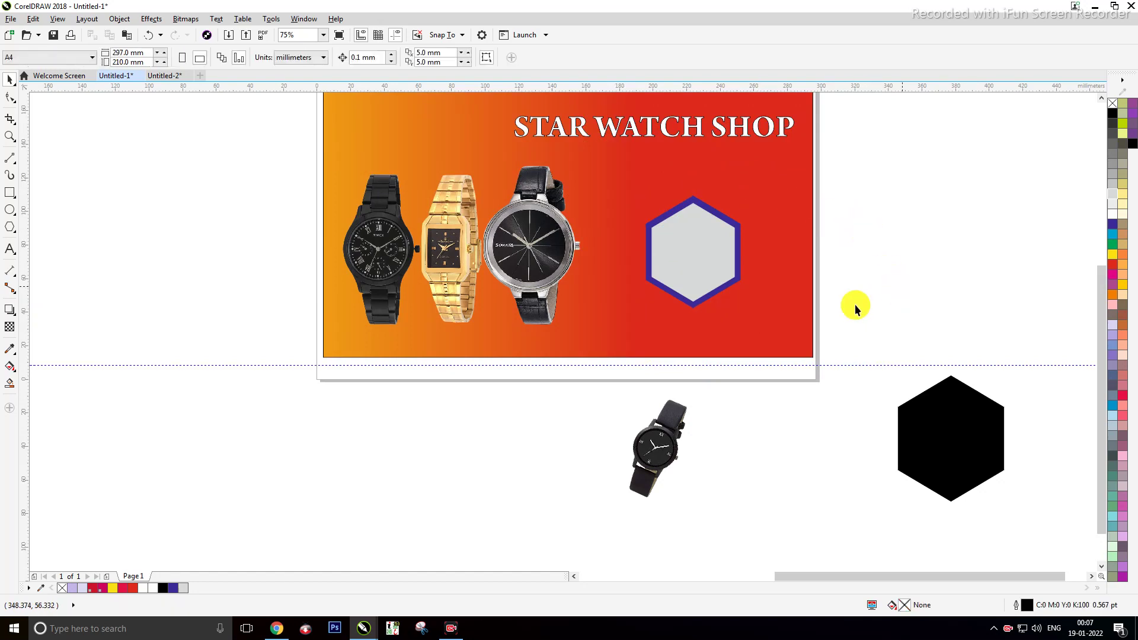
Step: Move the tilted black watch from below the page into the gray hexagon and shrink it slightly to fit
left_click_drag(660, 454, 704, 261)
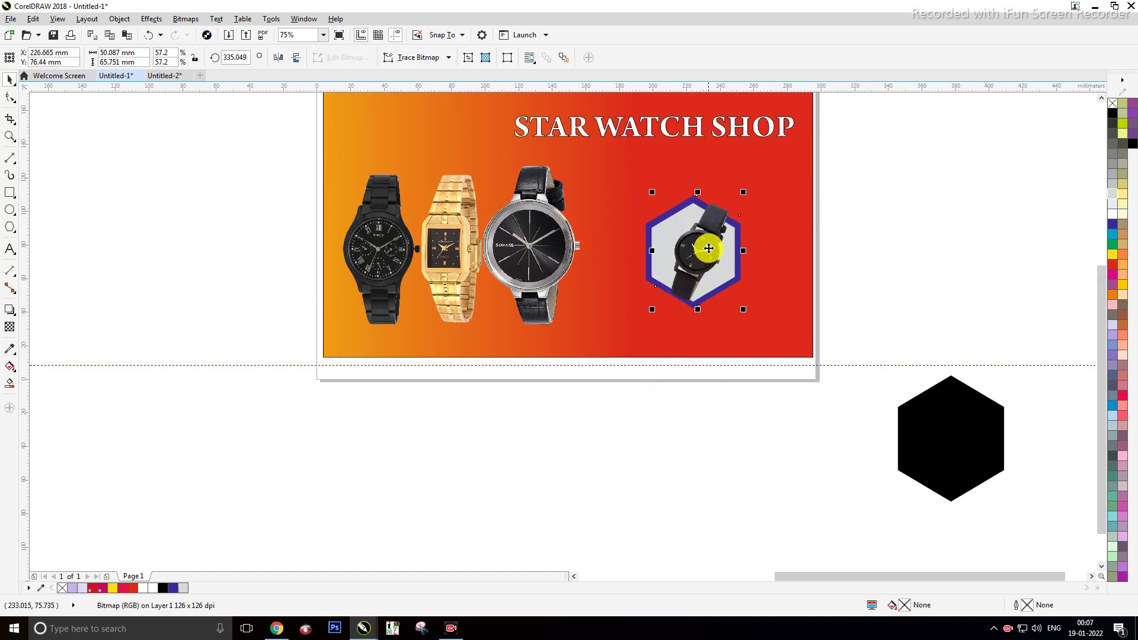
left_click_drag(746, 193, 746, 198)
scroll(744, 200, "down", 1)
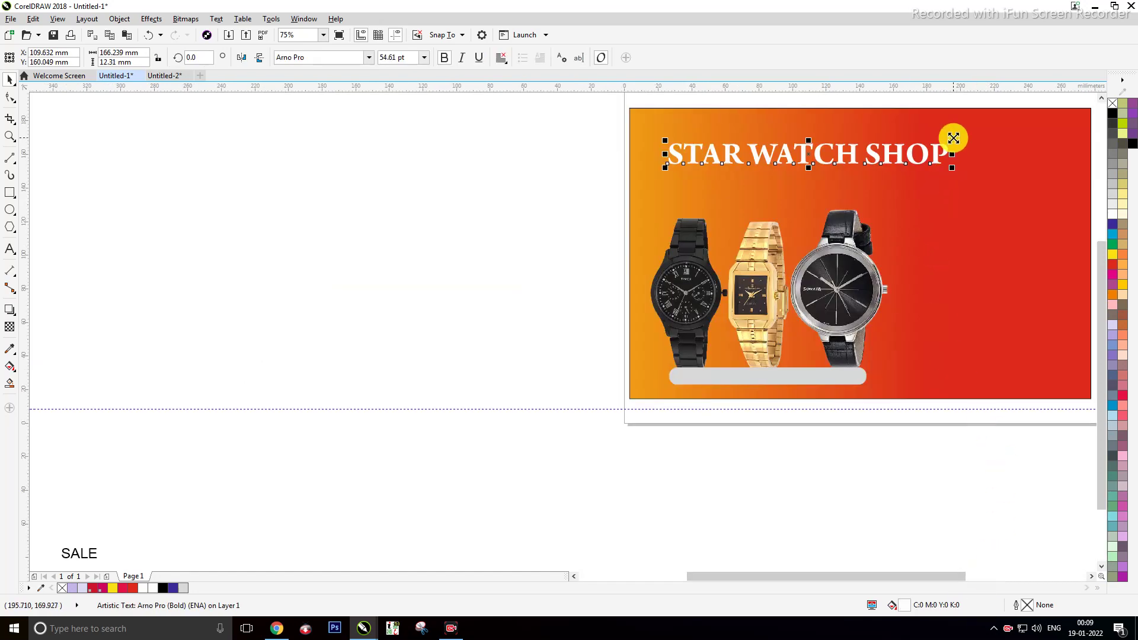
Step: Enlarge the STAR WATCH SHOP heading to about 63 pt, roughly 192 mm wide
left_click_drag(950, 135, 971, 132)
scroll(969, 137, "down", 2)
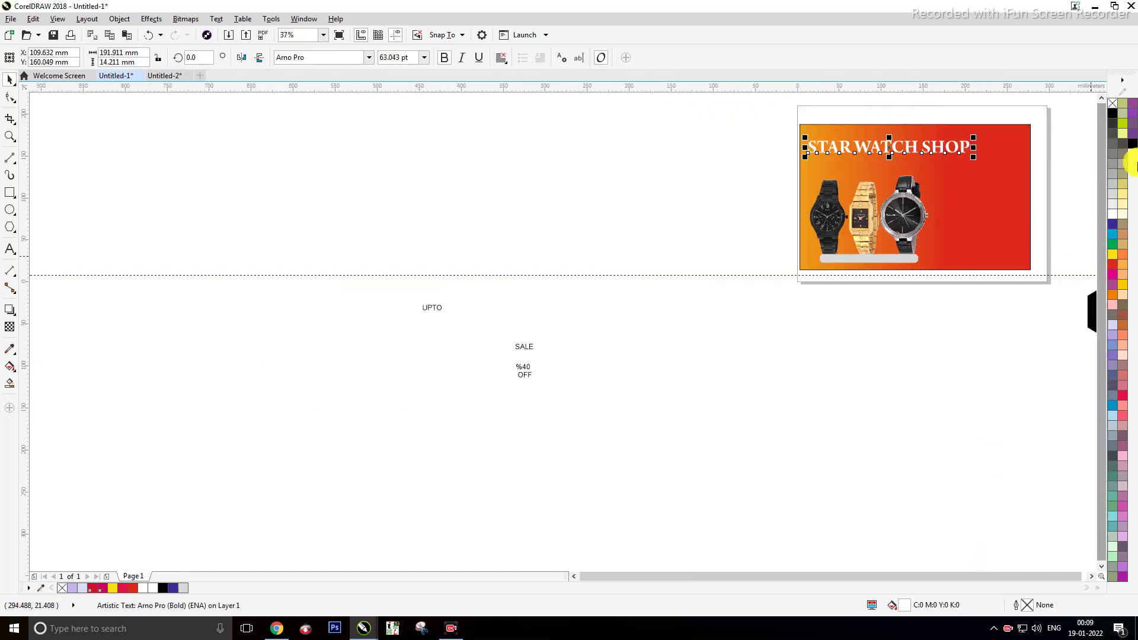
left_click(1091, 577)
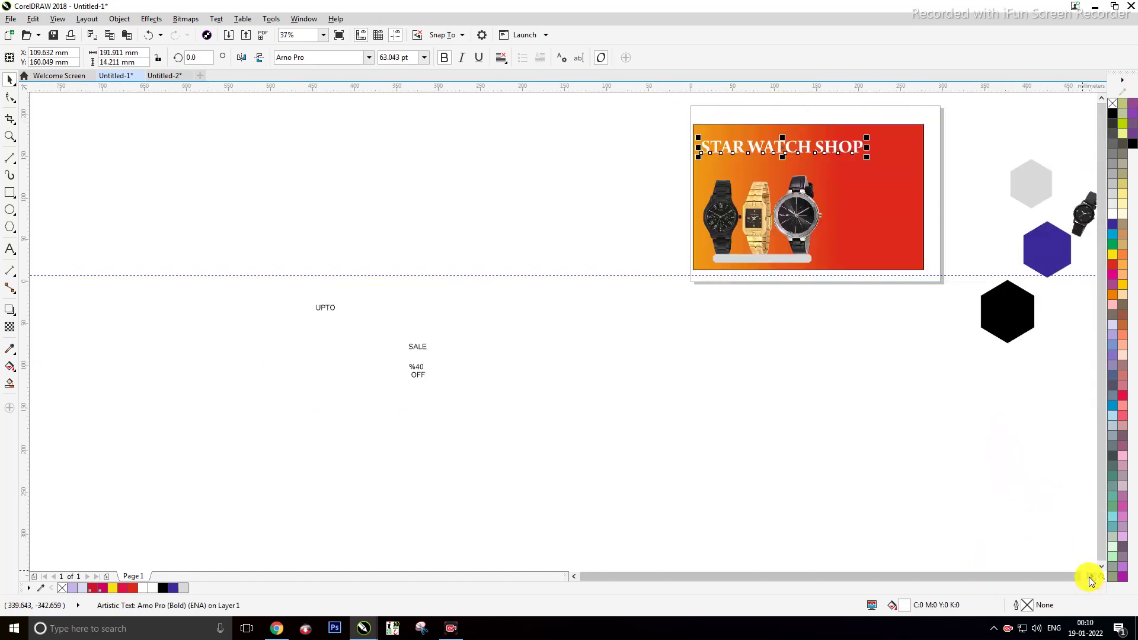
left_click(928, 404)
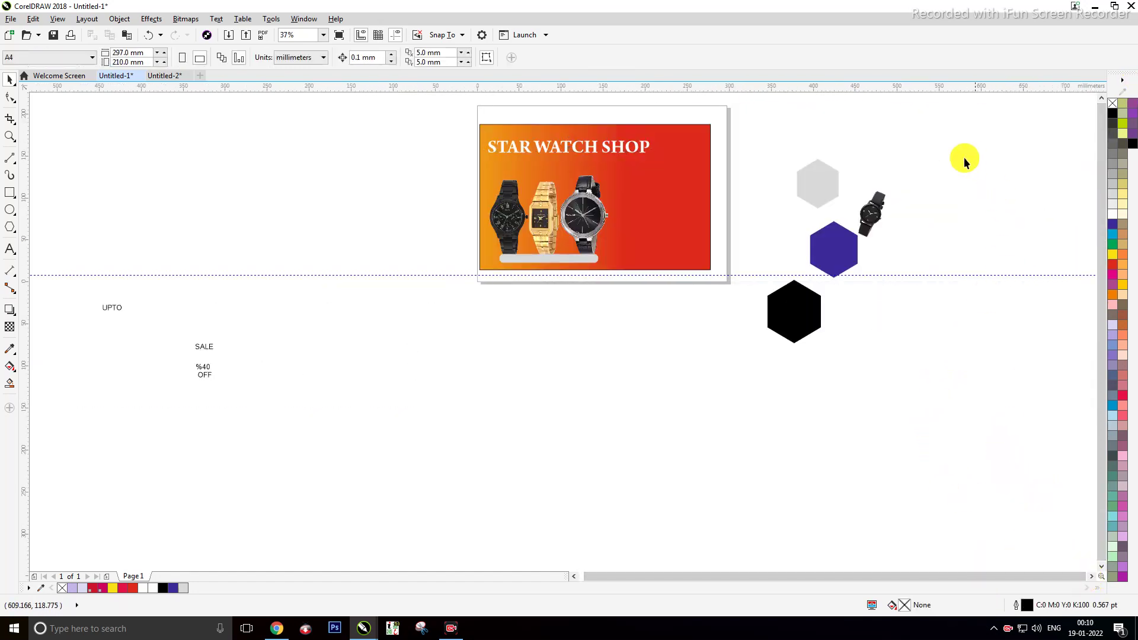
Step: Move the blue hexagon onto the banner's red area beside the three watches and enlarge it to about 78 × 93 mm
left_click(849, 256)
left_click_drag(841, 261, 664, 222)
left_click_drag(686, 178, 697, 165)
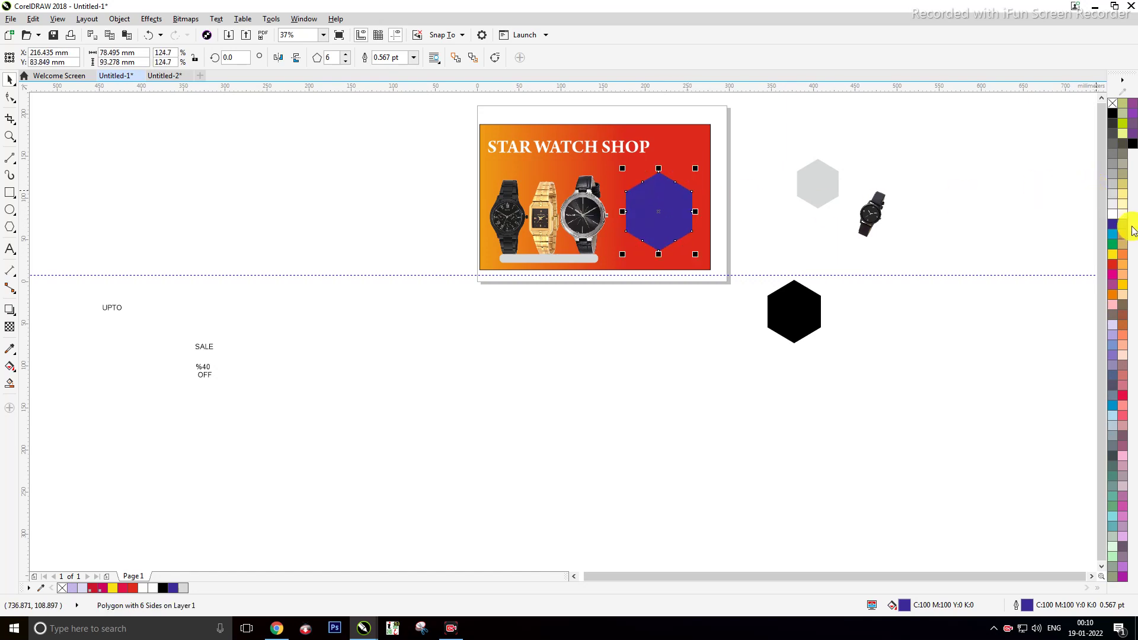
left_click(970, 226)
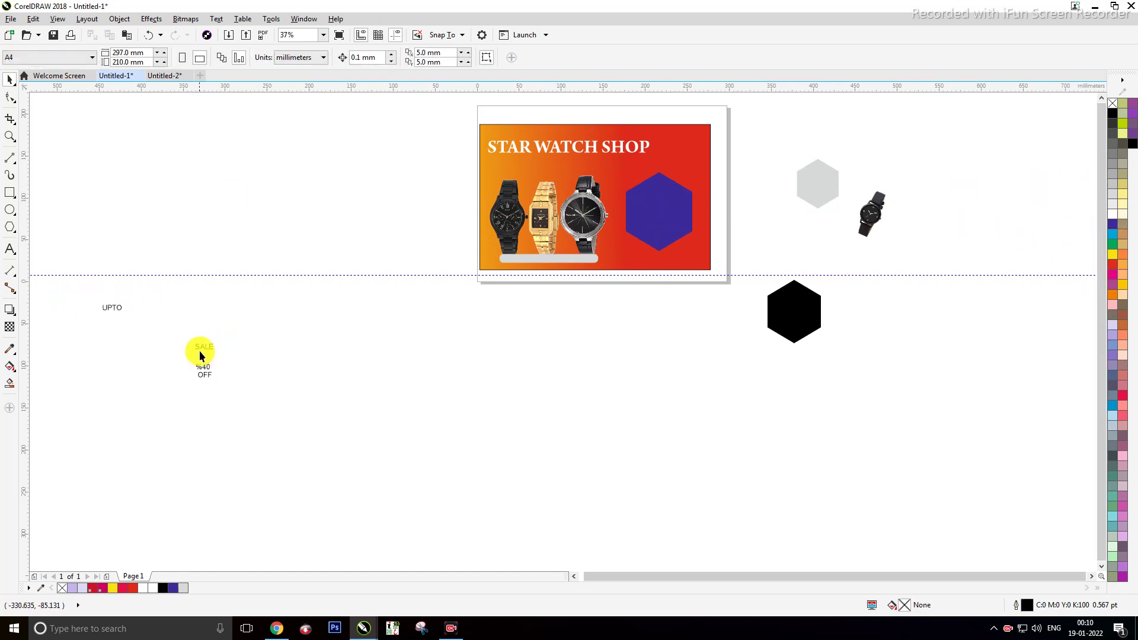
Step: Enlarge the SALE text to about 50 pt and format it bold and underlined with white fill and outline
left_click_drag(204, 346, 434, 332)
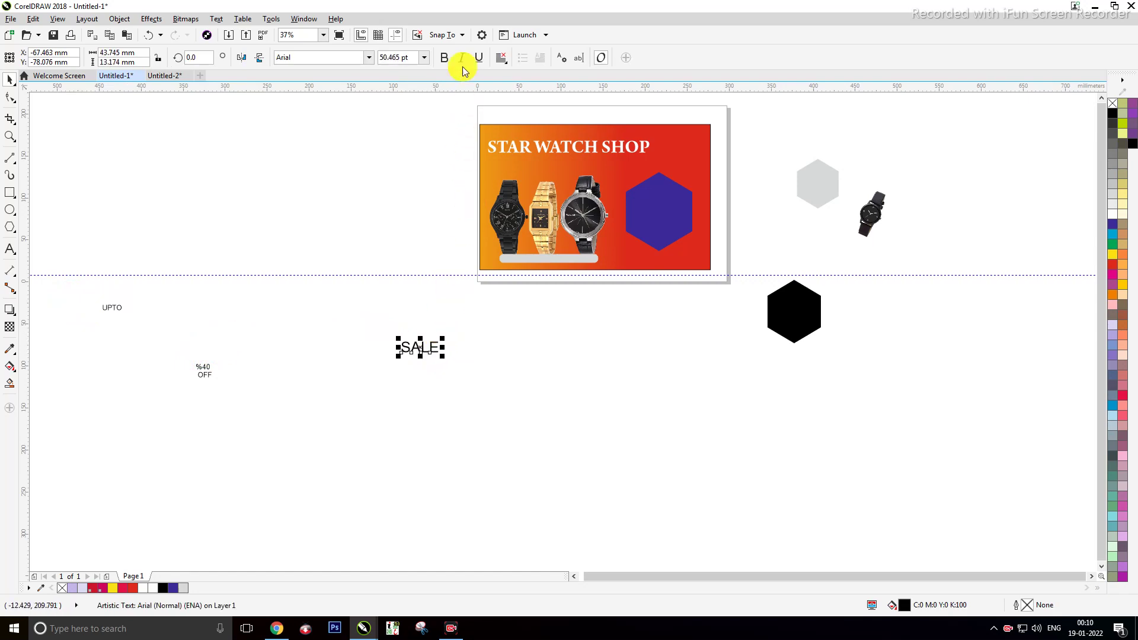
left_click(444, 58)
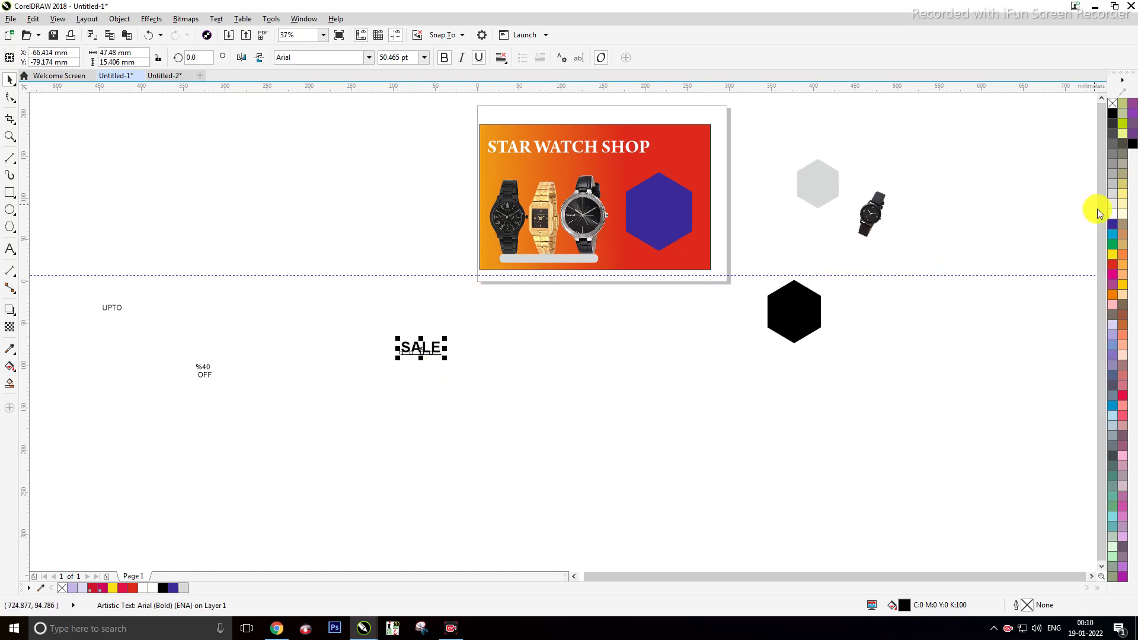
left_click(1112, 216)
right_click(1112, 216)
Step: Place the SALE text centered in the upper part of the blue hexagon
left_click_drag(422, 348, 659, 197)
scroll(659, 197, "up", 2)
scroll(659, 197, "down", 2)
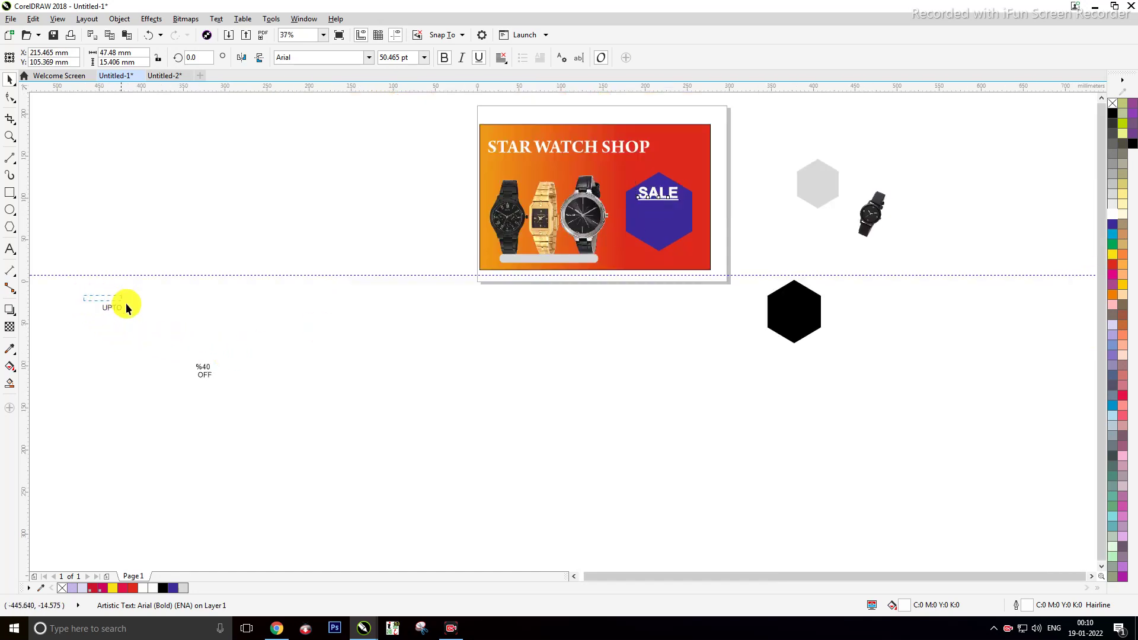
Step: Make the UPTO text bold and place it just beneath SALE in the blue hexagon
left_click(140, 318)
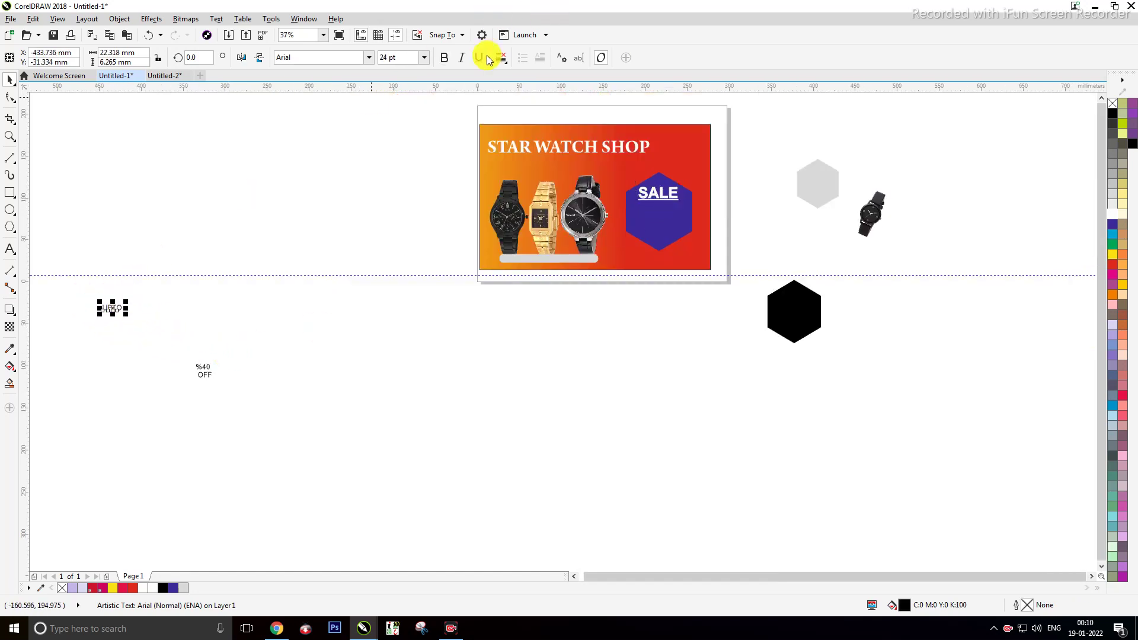
left_click(444, 59)
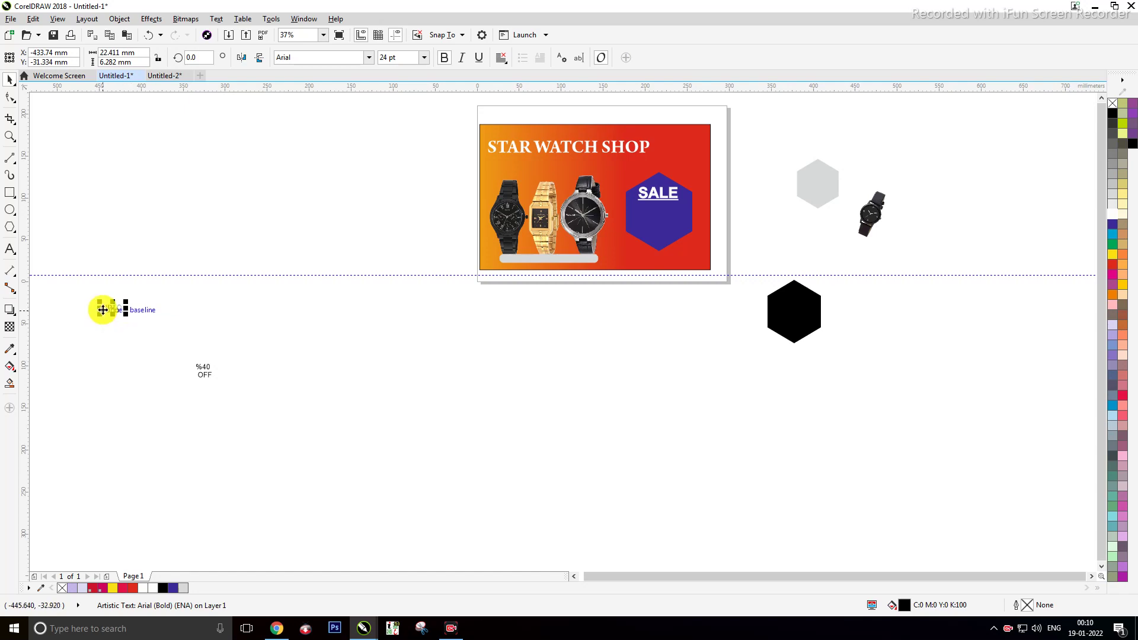
left_click_drag(111, 309, 659, 215)
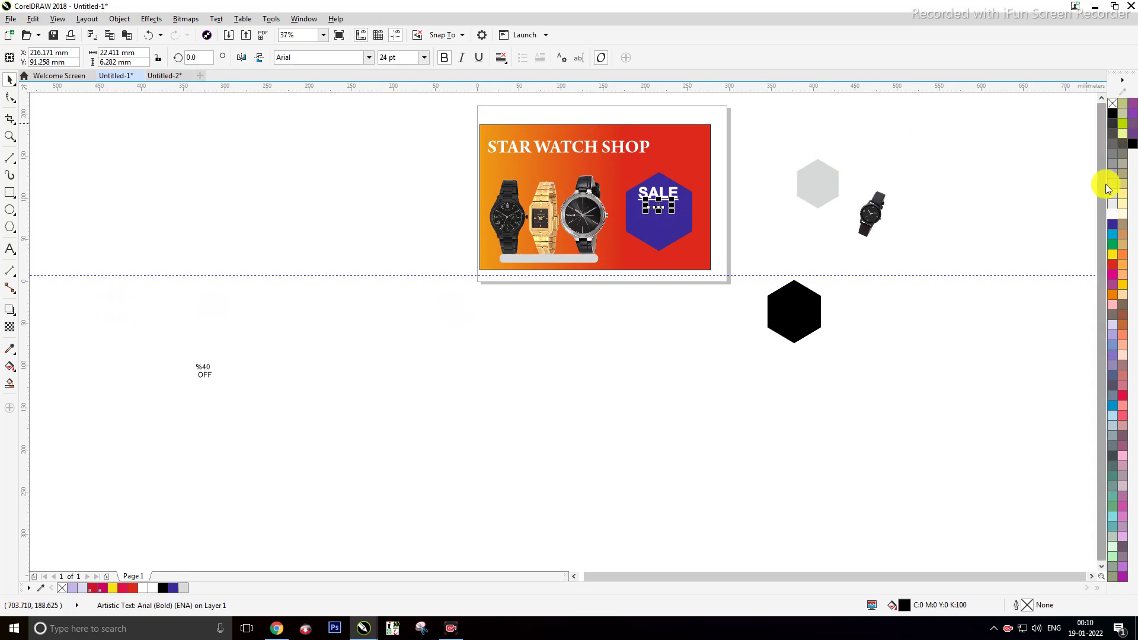
Step: Give the UPTO text a white fill and a white outline
left_click(1113, 209)
right_click(1113, 208)
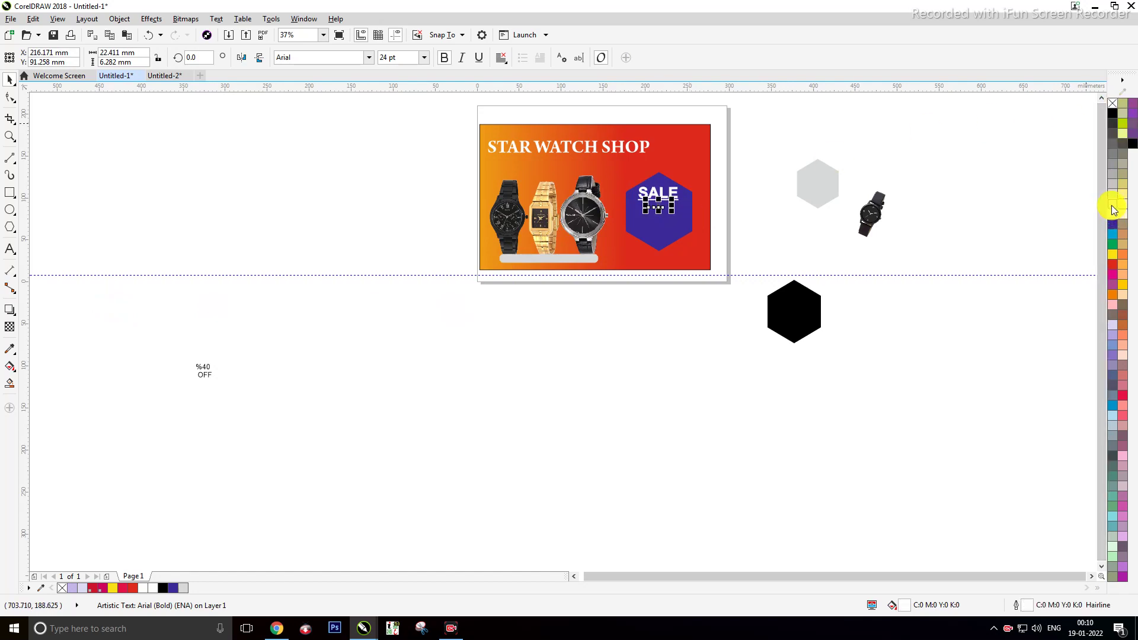
left_click(655, 211)
left_click(750, 232)
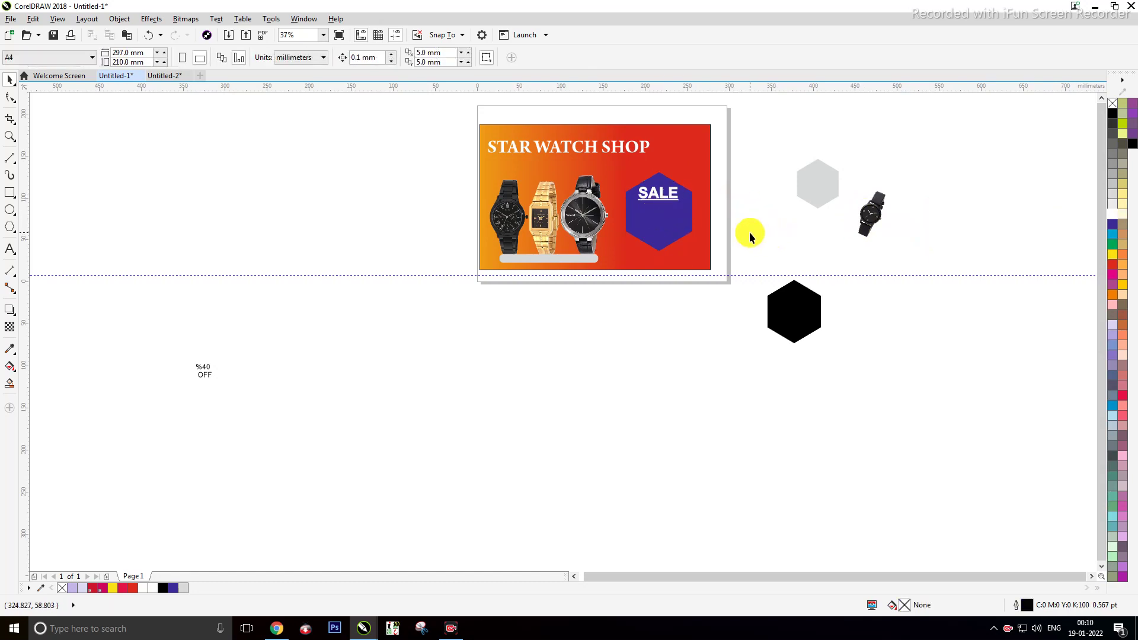
left_click_drag(635, 206, 629, 205)
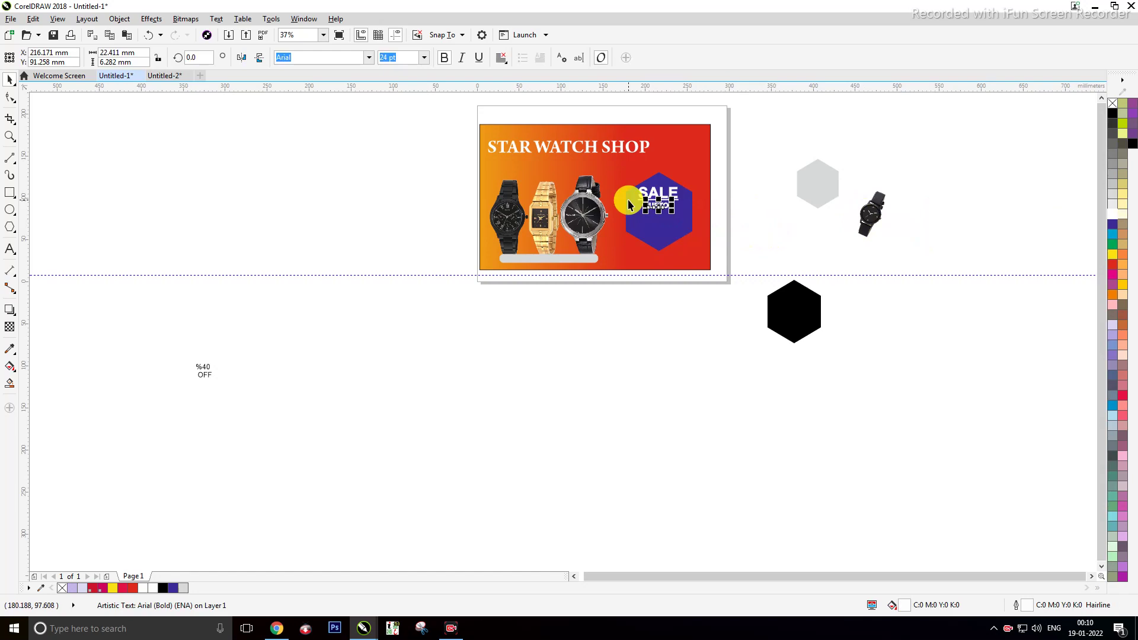
scroll(713, 241, "up", 3)
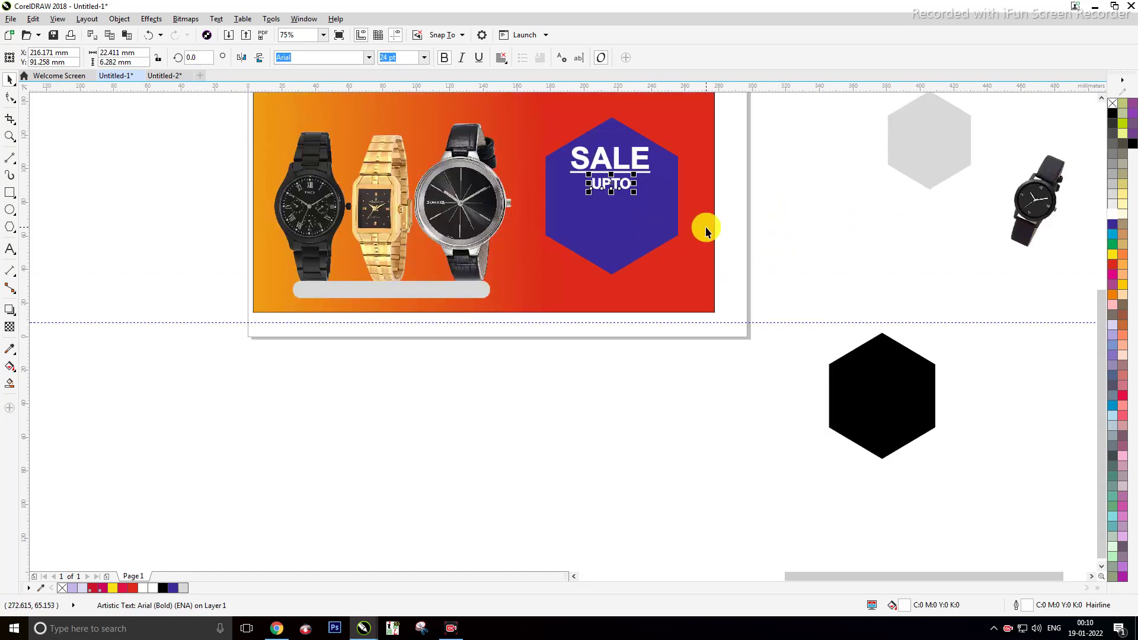
left_click(806, 227)
Step: Make the %40 OFF text bold, enlarge it to about 69 pt, and move it below the banner
scroll(611, 214, "down", 3)
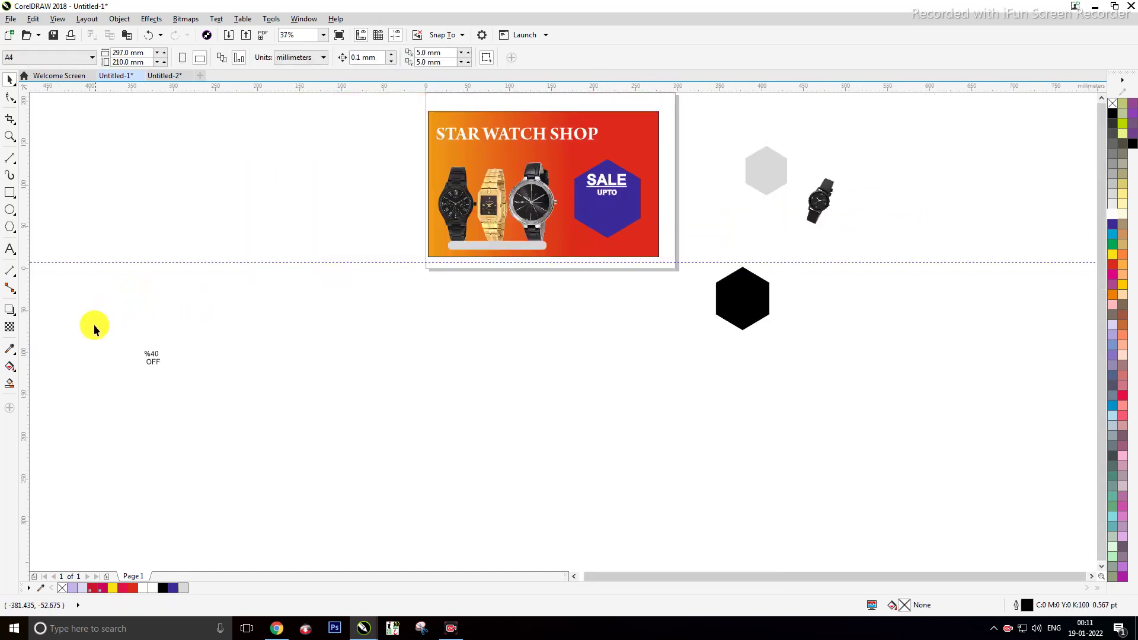
left_click_drag(95, 325, 221, 380)
left_click_drag(152, 356, 463, 320)
left_click(444, 55)
left_click_drag(445, 356, 521, 446)
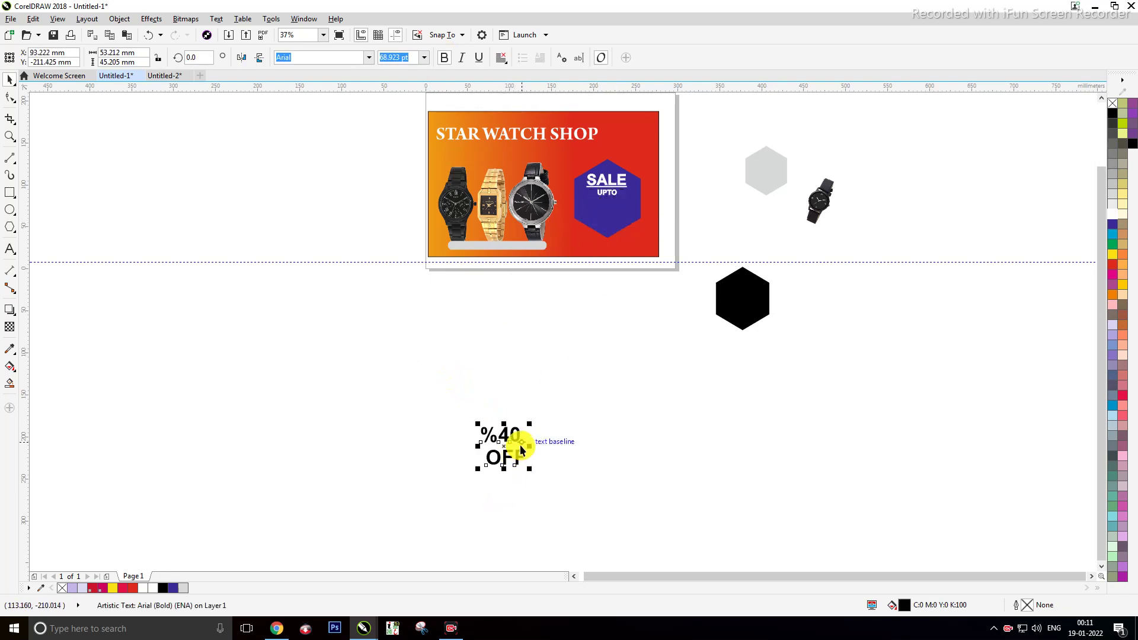
Step: Scale the %40 OFF text down to about 54 pt, roughly 42 × 35 mm
scroll(521, 445, "up", 1)
scroll(546, 414, "down", 1)
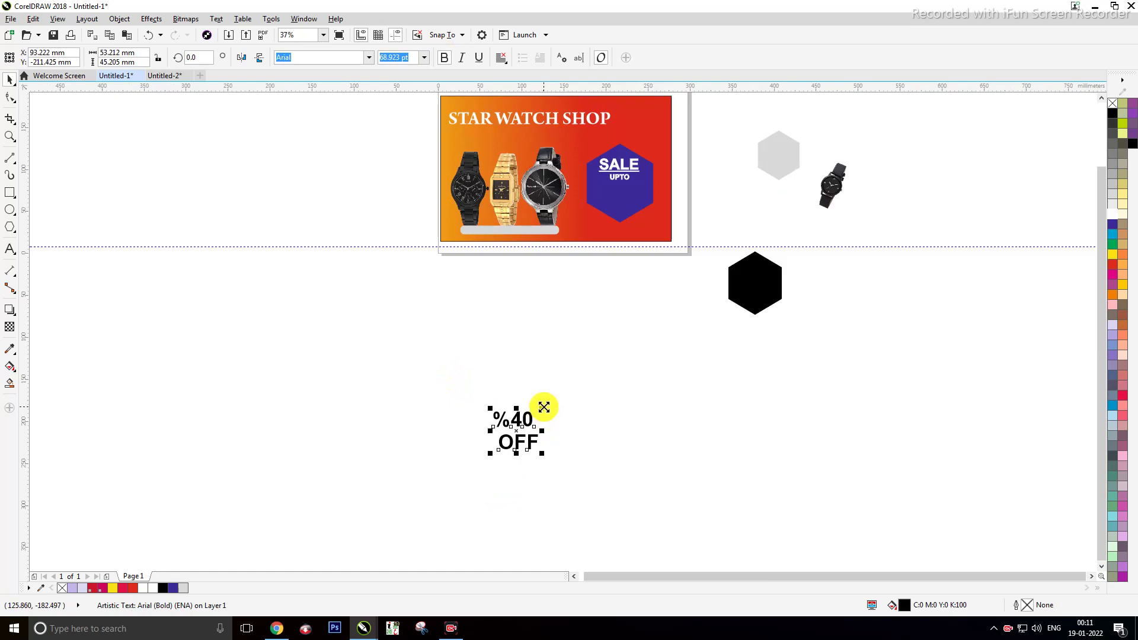
left_click(544, 454)
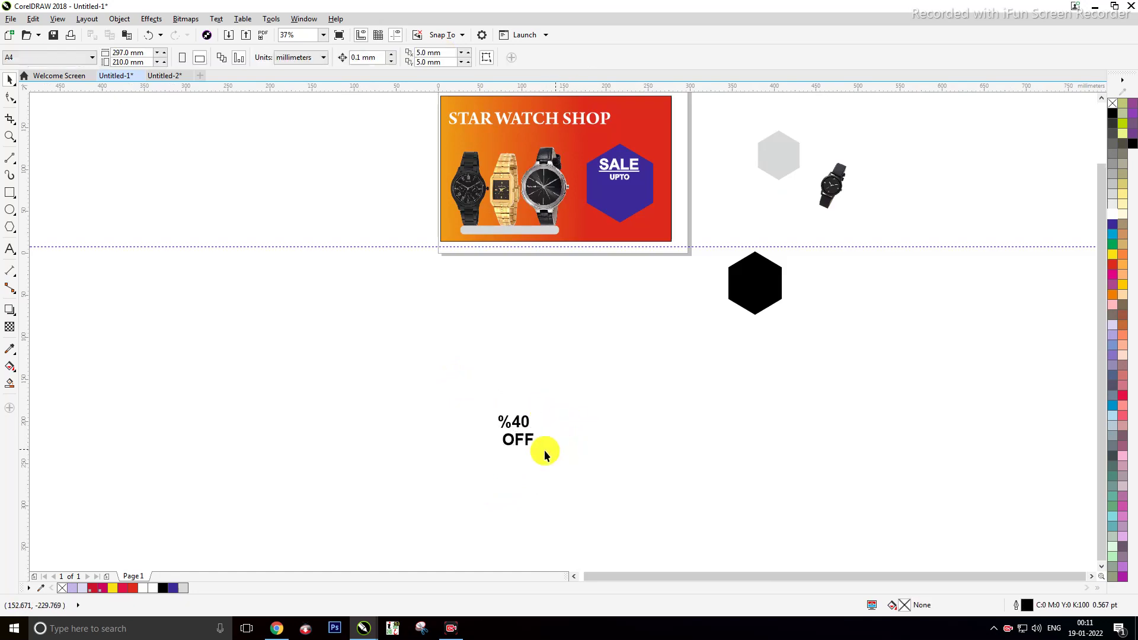
left_click_drag(578, 472, 570, 468)
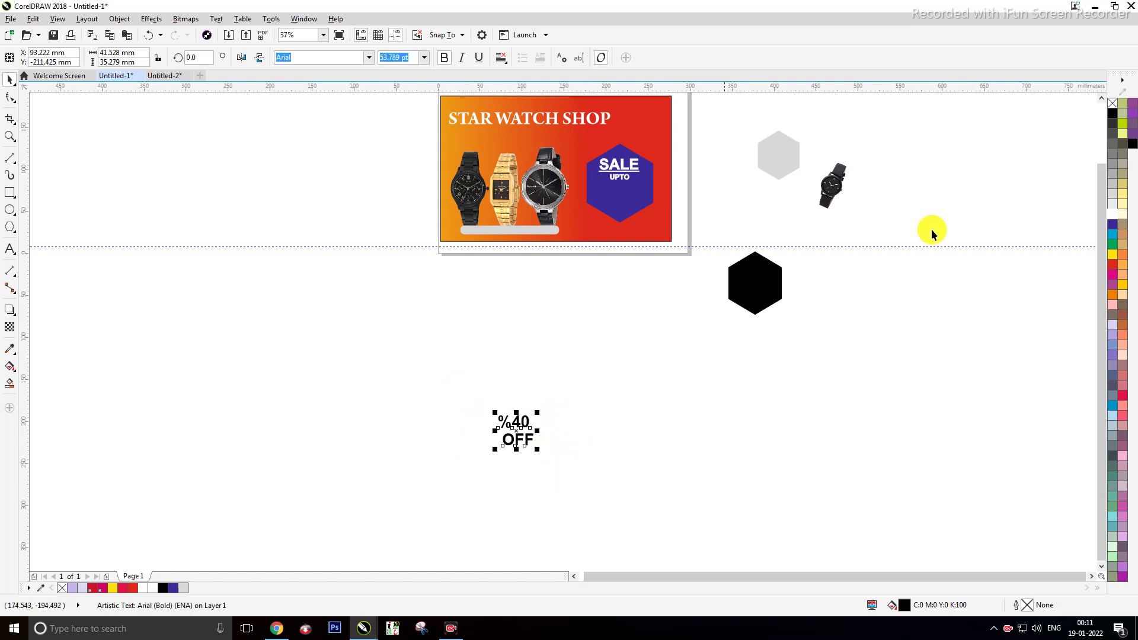
Step: Color the %40 OFF text white with a white outline and place it beneath UPTO in the blue hexagon
left_click(1117, 217)
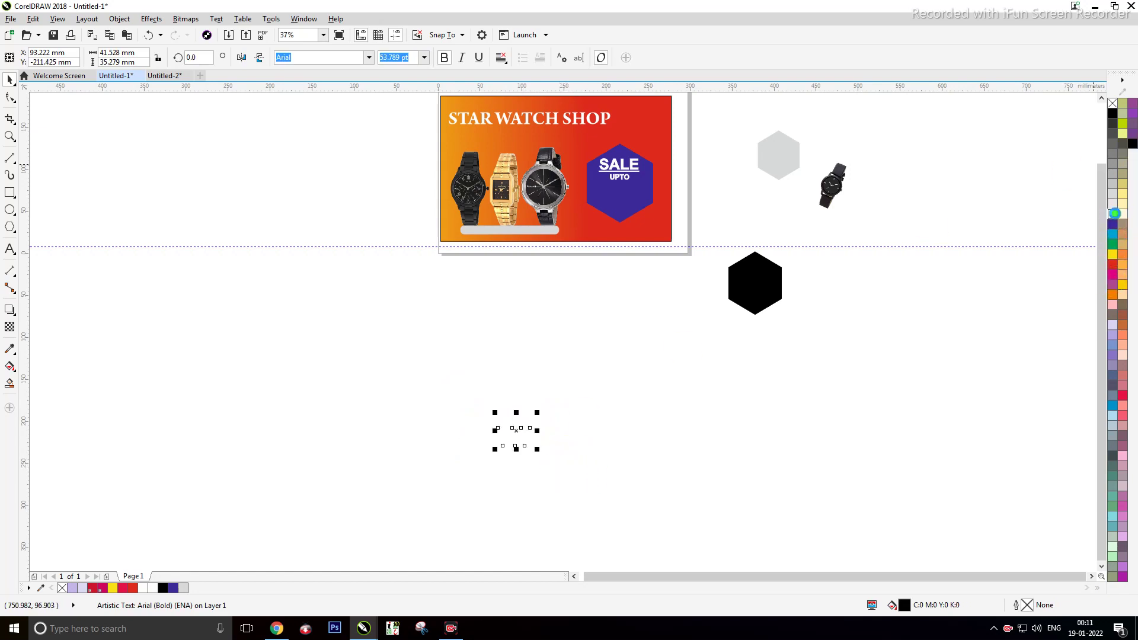
left_click_drag(516, 432, 620, 199)
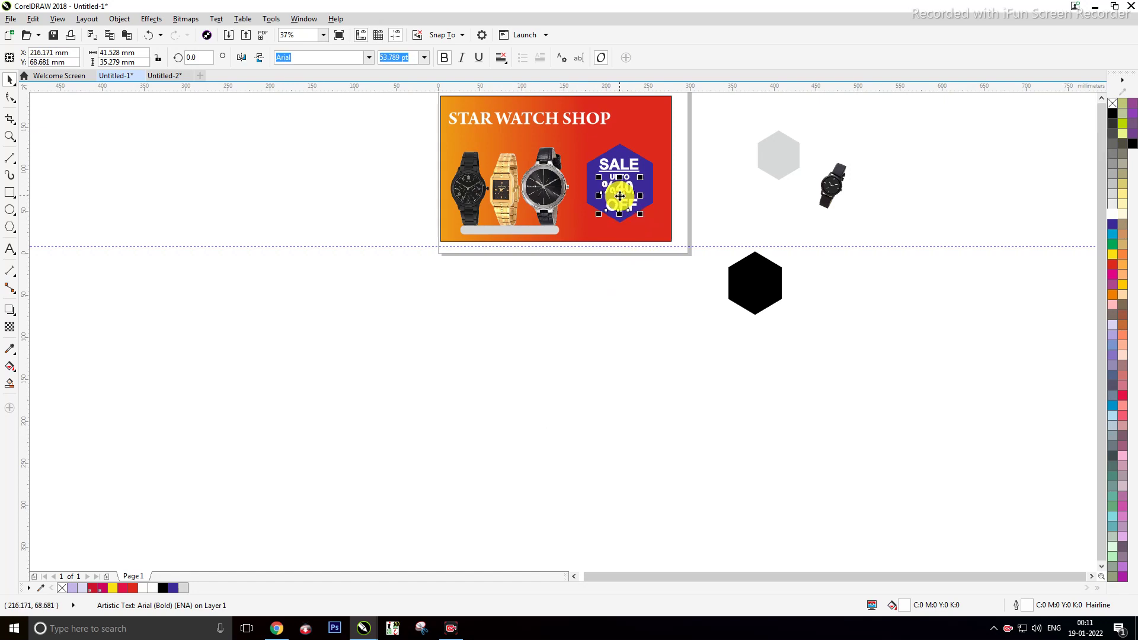
scroll(620, 196, "up", 2)
scroll(620, 196, "up", 1)
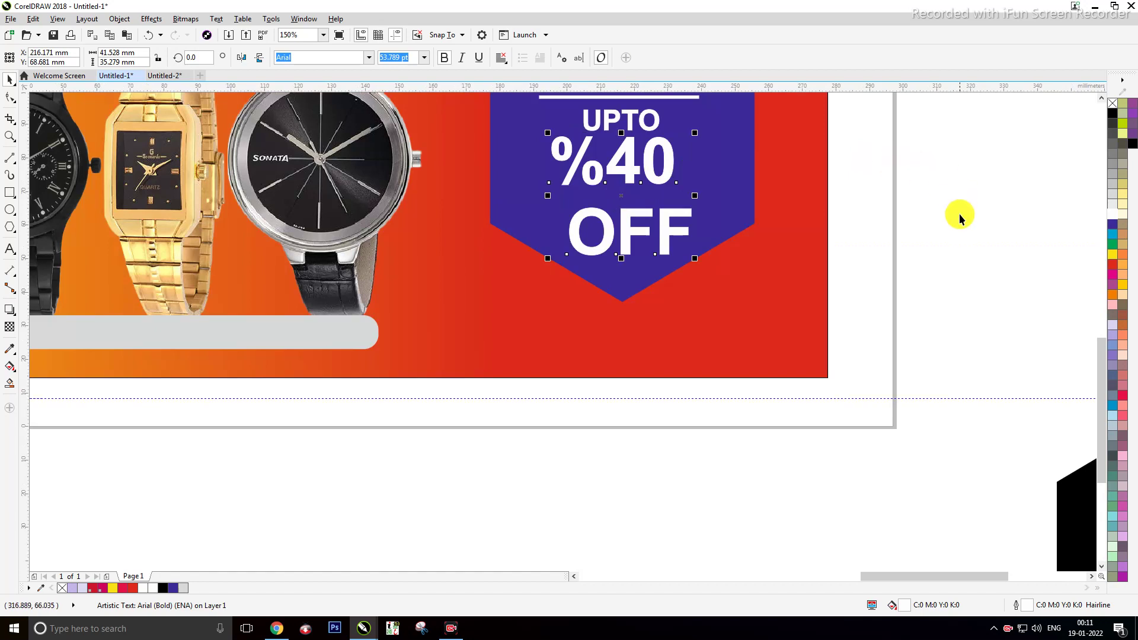
left_click(1101, 99)
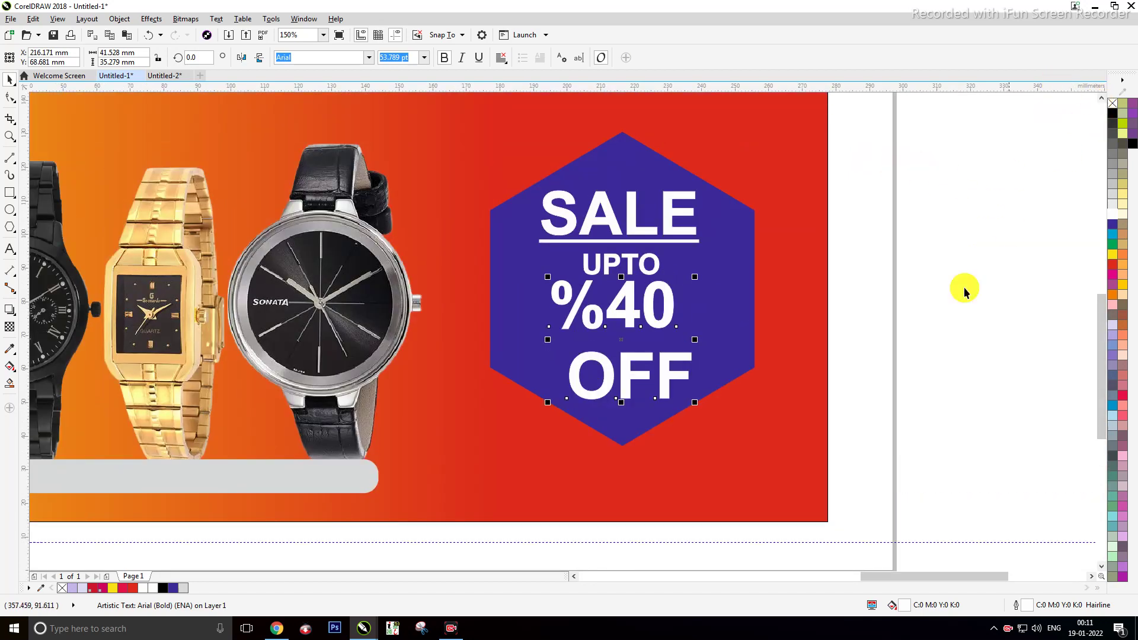
left_click(954, 315)
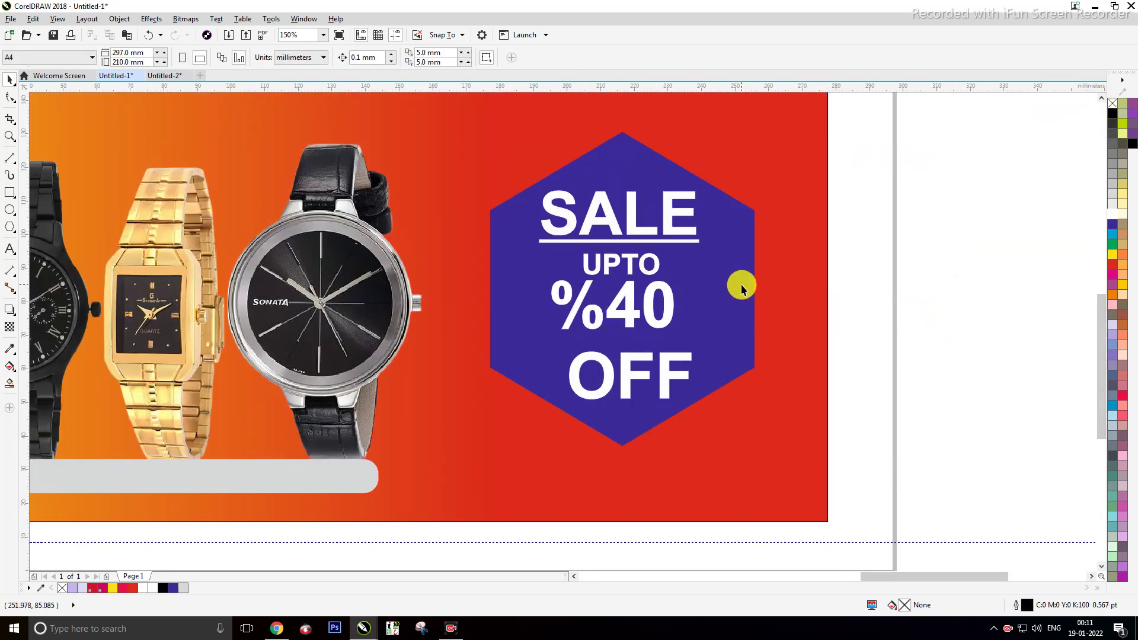
left_click(657, 313)
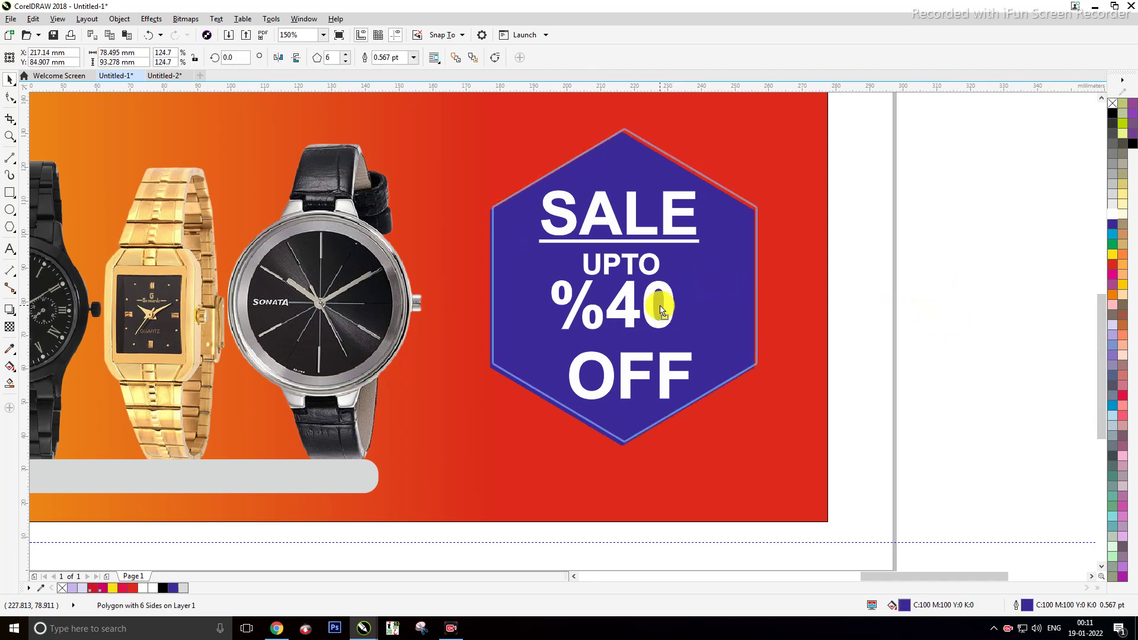
left_click_drag(661, 310, 662, 308)
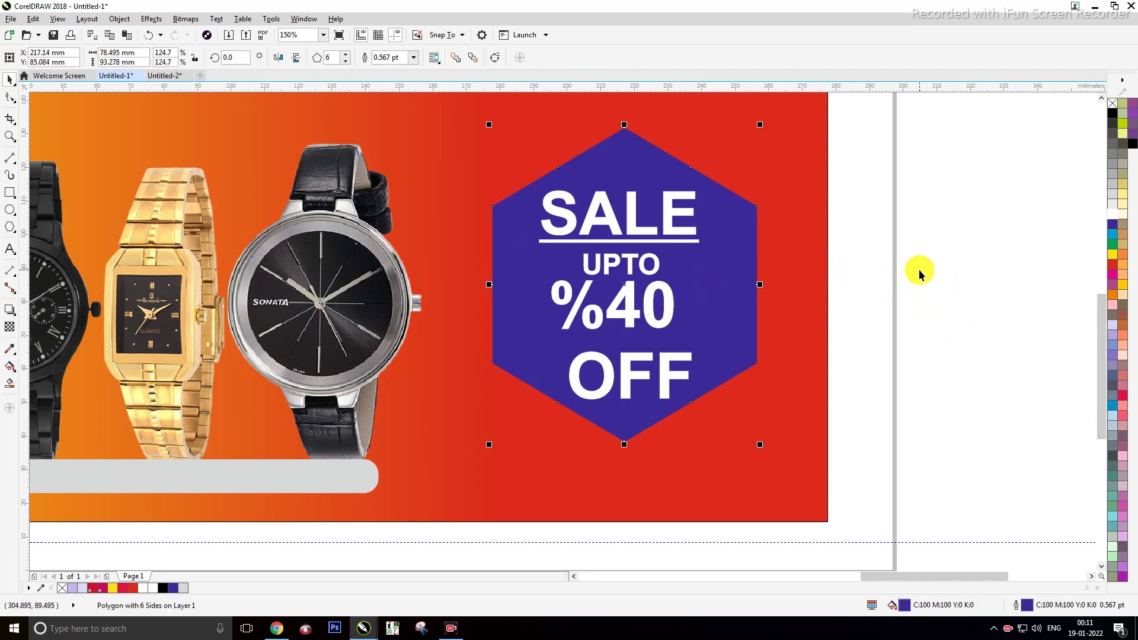
key("ctrl+z")
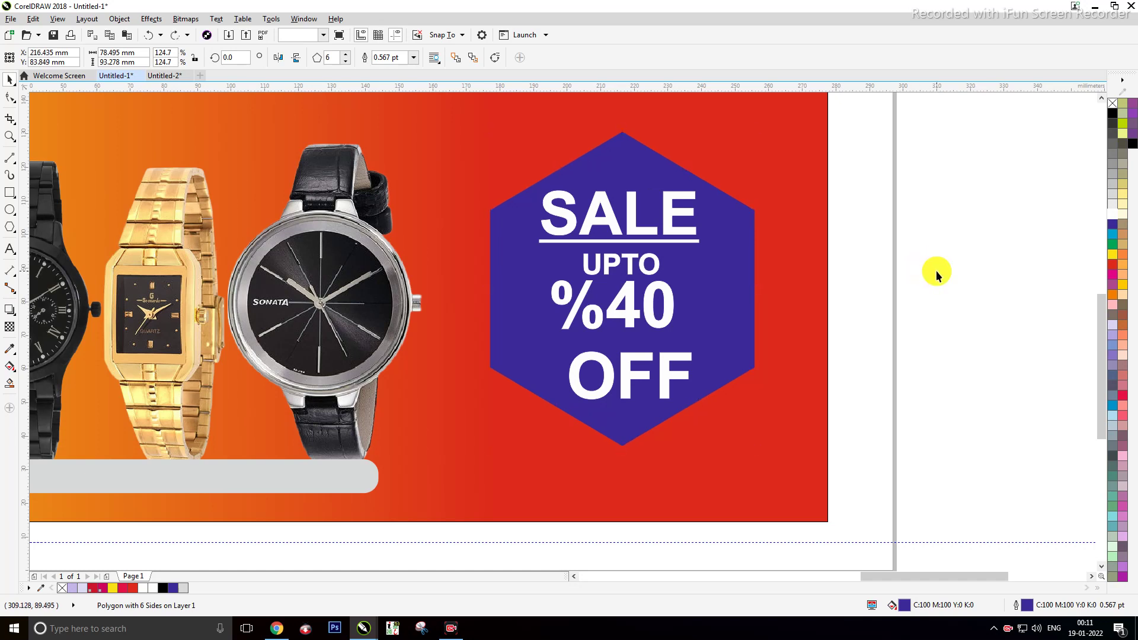
Step: Shift the %40 OFF text slightly right and up inside the blue hexagon, centred at about X 219.9, Y 68.9 mm
left_click(660, 389)
mouse_move(660, 387)
left_mouse_down()
mouse_move(670, 393)
mouse_move(676, 378)
left_mouse_up()
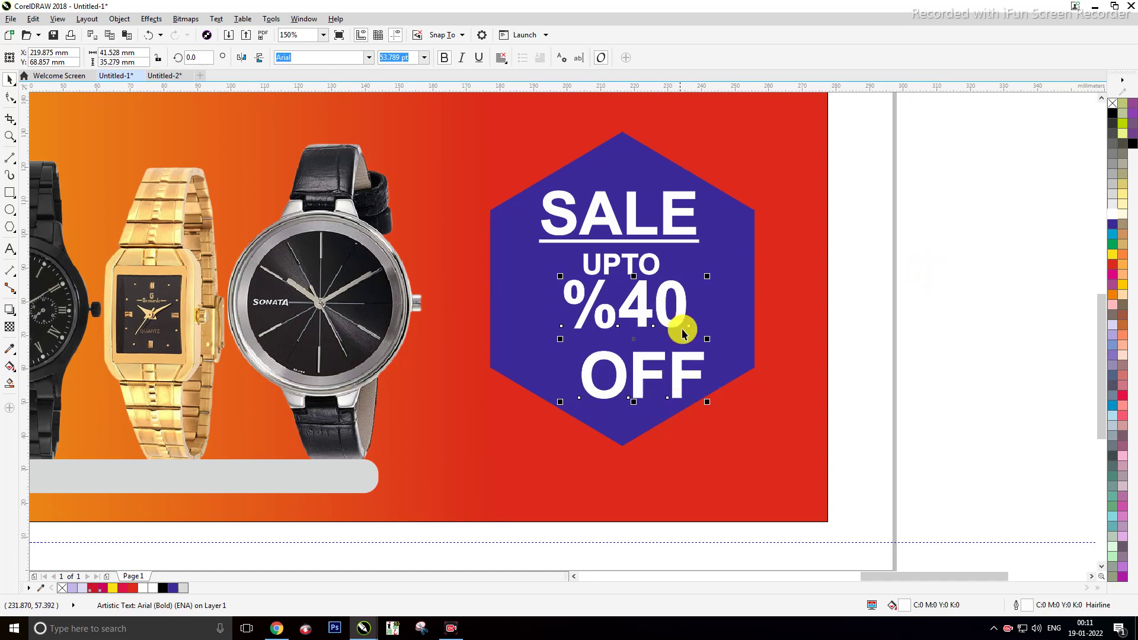
left_click(973, 302)
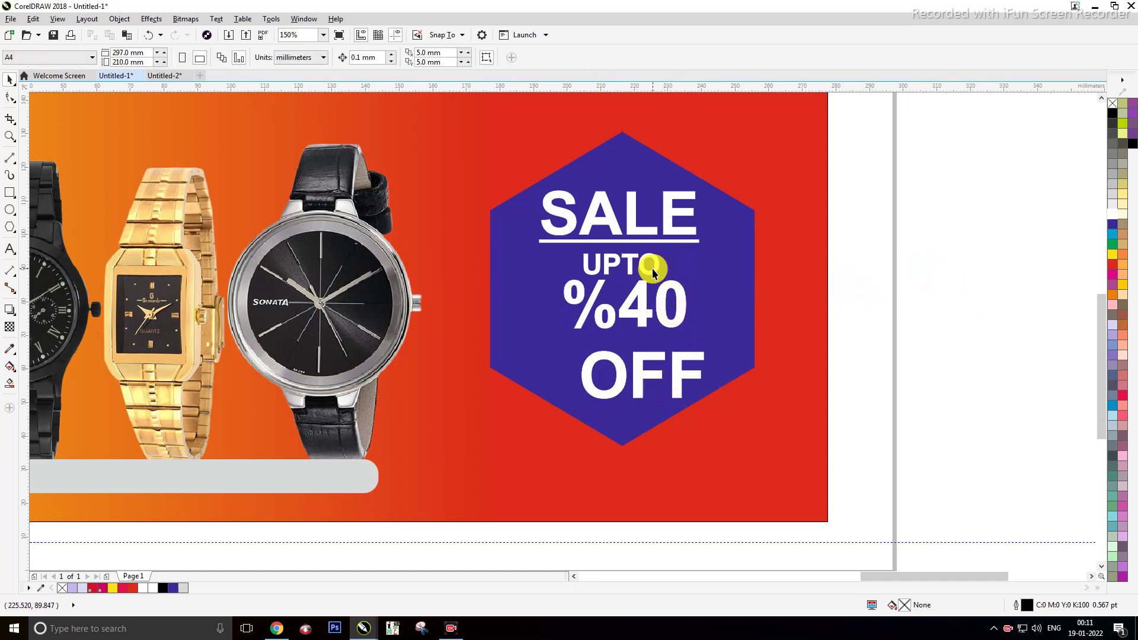
Step: Move UPTO to the hexagon's left side under SALE, and shift the %40 OFF text further right and up
left_click(646, 271)
left_click_drag(646, 268, 567, 274)
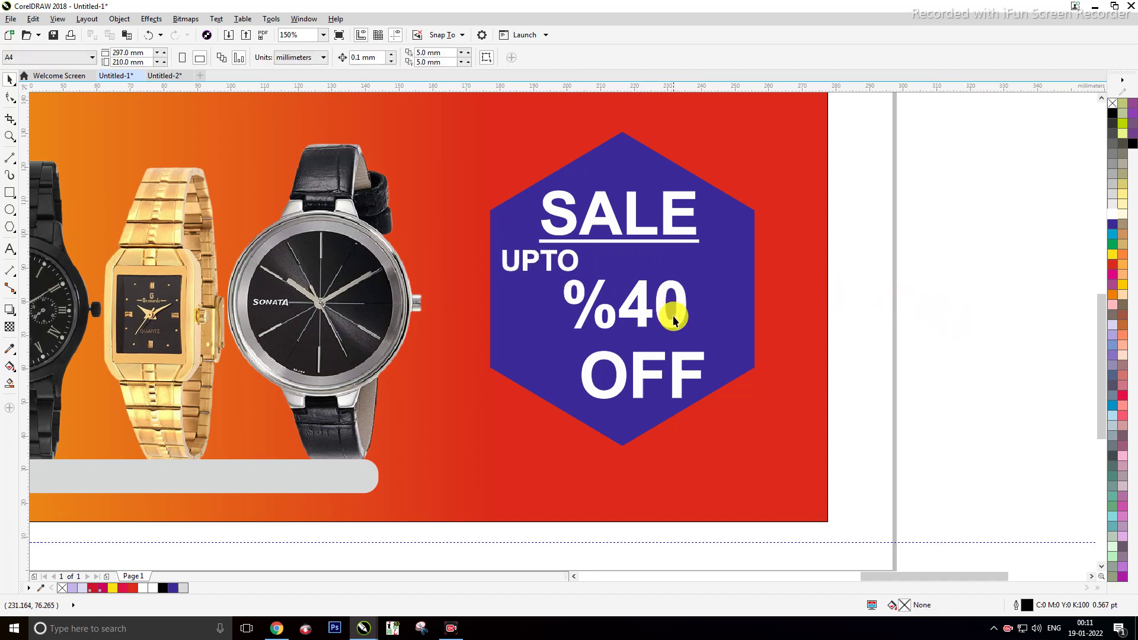
left_click_drag(673, 310, 683, 315)
scroll(680, 312, "down", 1)
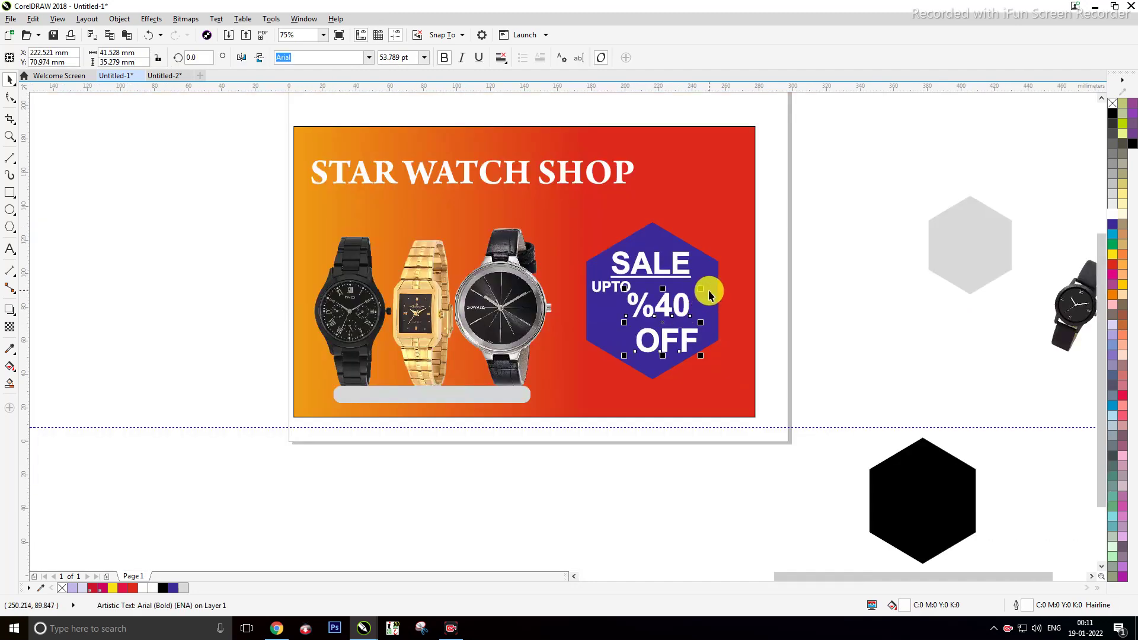
left_click(836, 282)
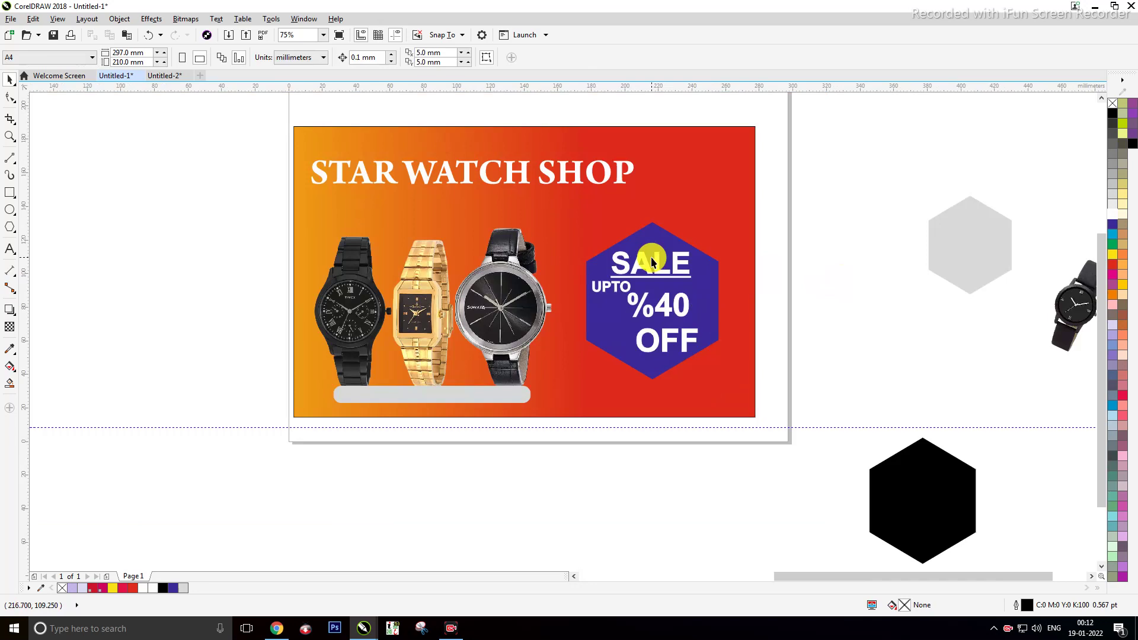
scroll(668, 261, "down", 1)
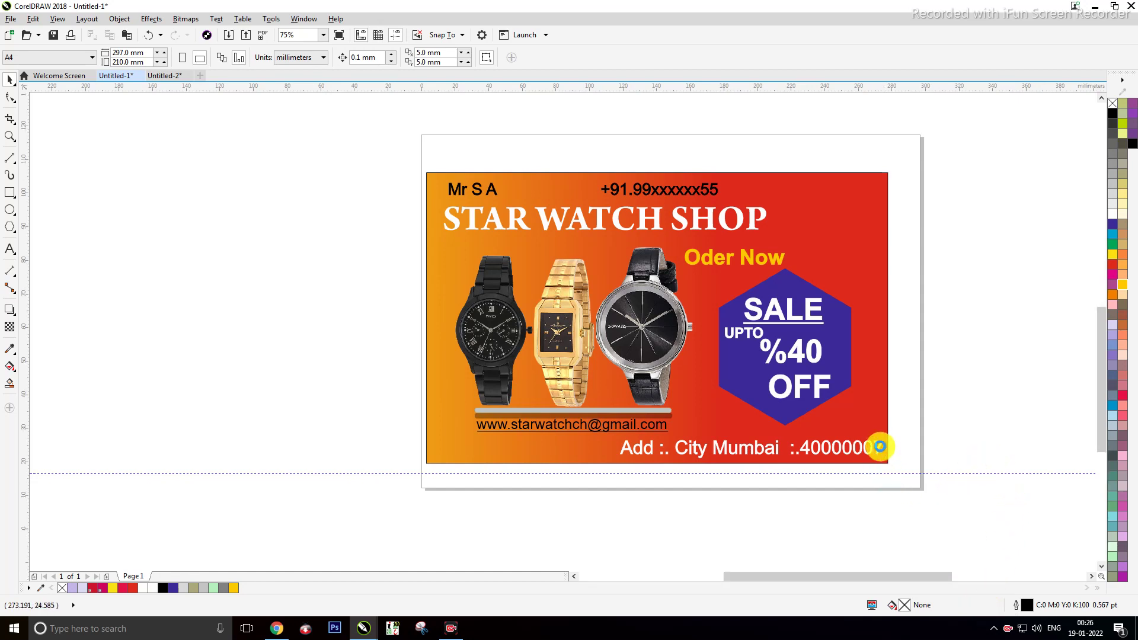
Step: Move the white address line slightly left so it fits inside the banner's lower right corner
scroll(879, 446, "up", 1)
left_click_drag(878, 455, 869, 458)
scroll(764, 316, "down", 1)
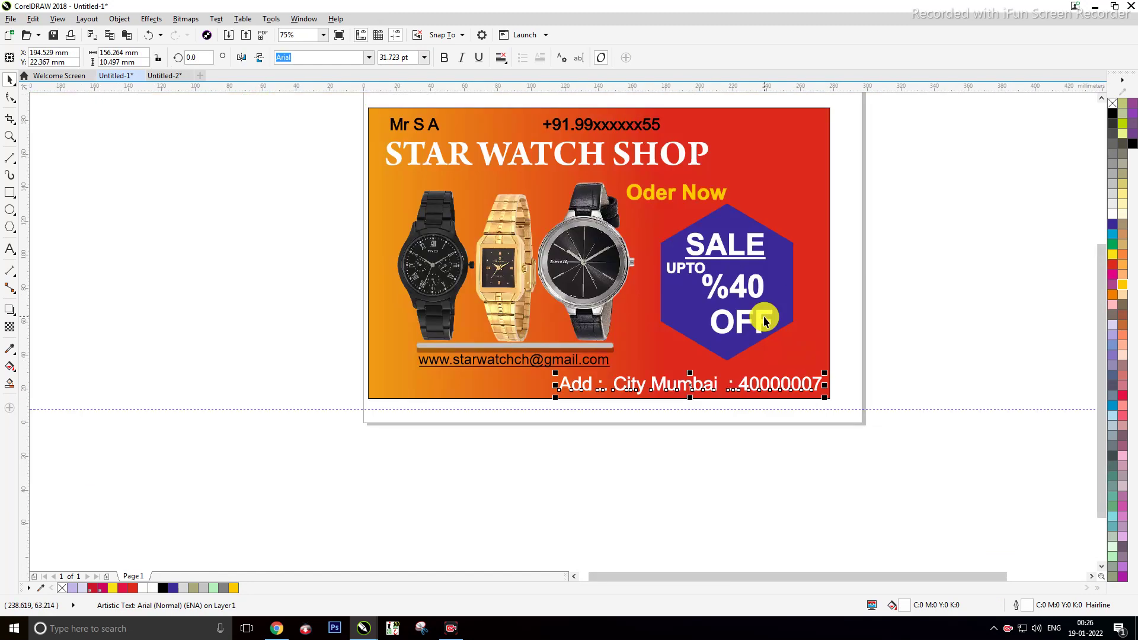
Step: Move the %40 OFF text slightly left and down in the hexagon, centred at about X 219, Y 69 mm
scroll(764, 312, "up", 1)
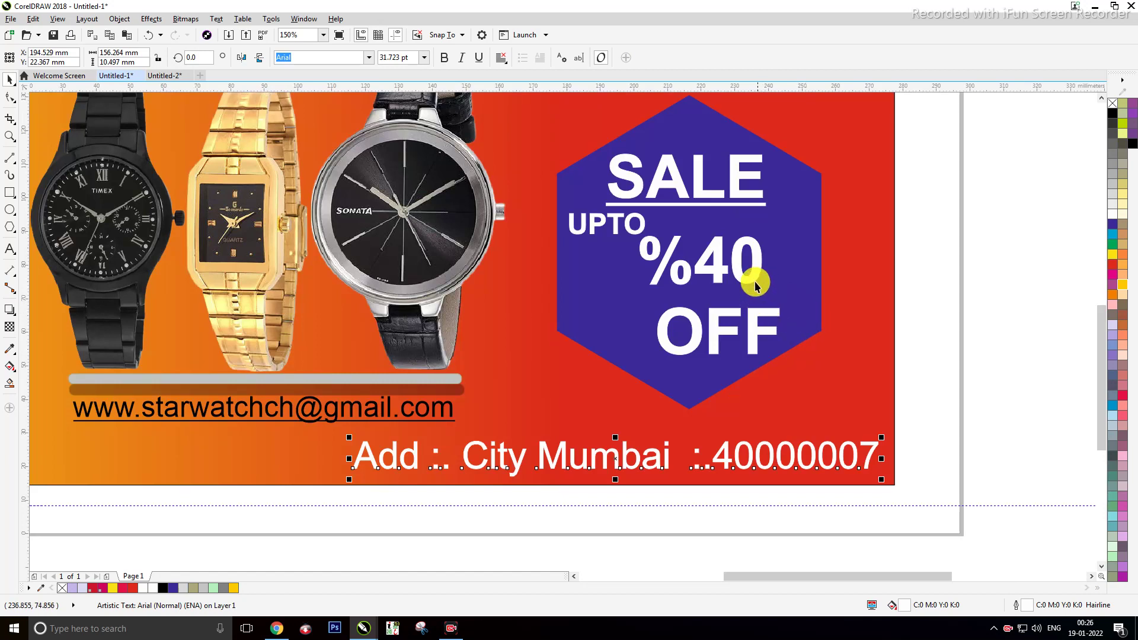
left_click_drag(742, 273, 729, 281)
scroll(729, 280, "down", 1)
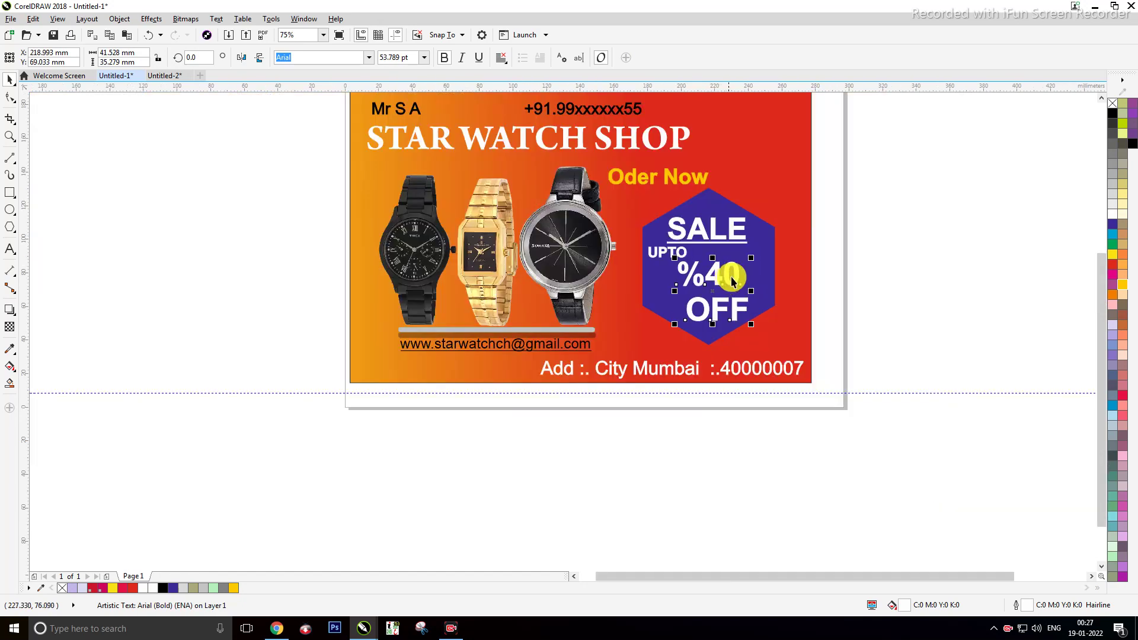
left_click(977, 262)
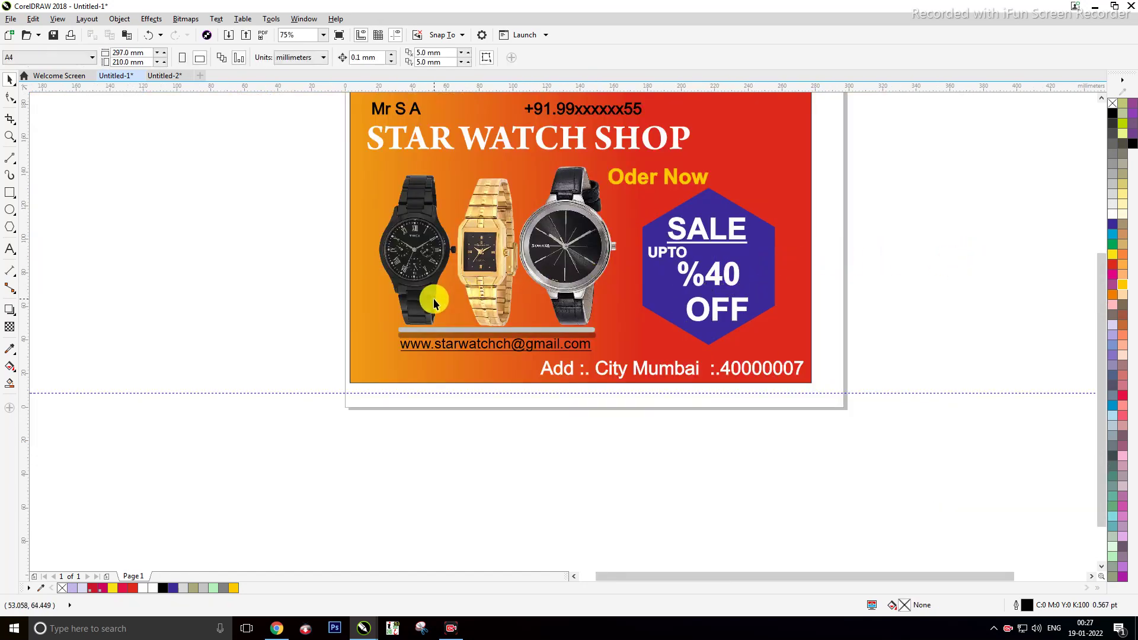
Step: Nudge the black Timex watch slightly left, away from the gold watch, to about X 42.7 mm
scroll(411, 294, "up", 1)
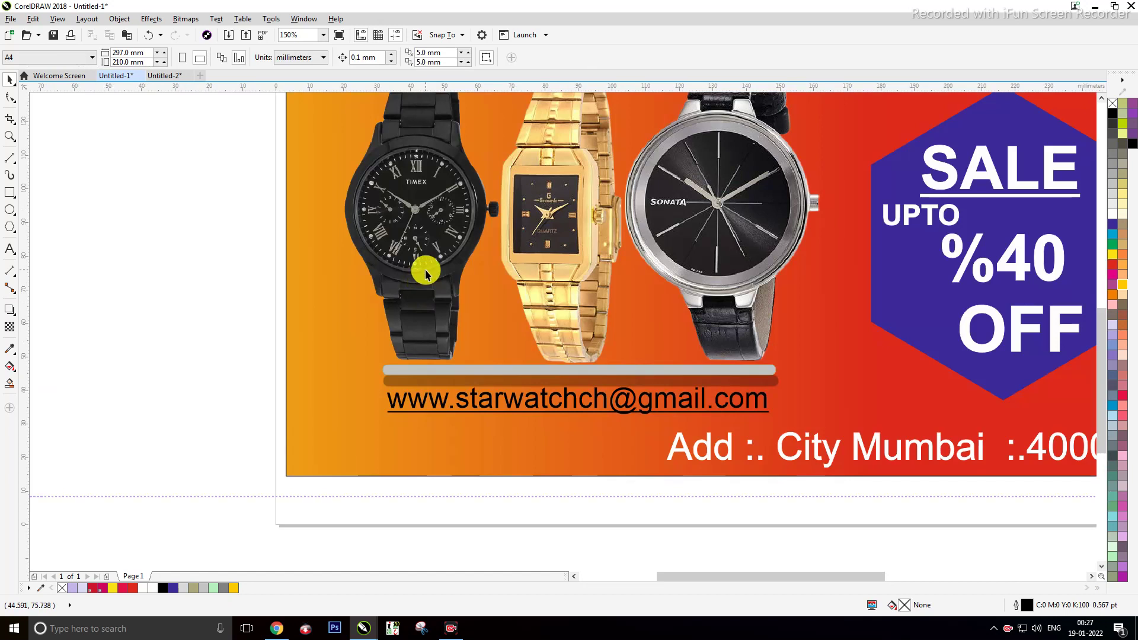
left_click(425, 270)
key("Left")
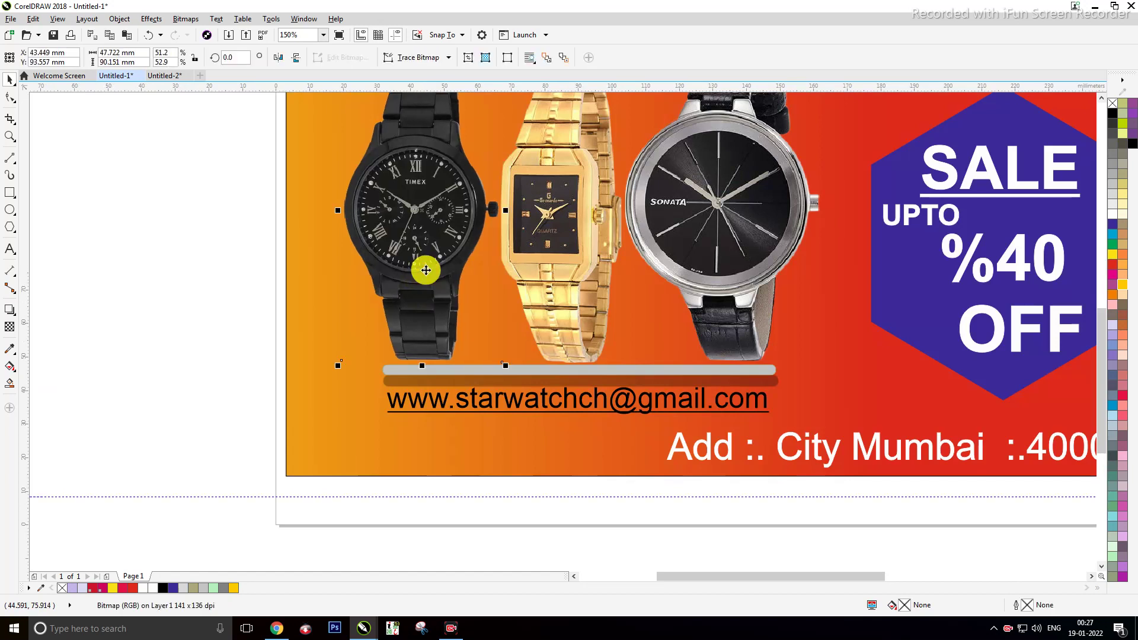
key("Left")
key("Left")
key("Left")
key("Left")
key("Left")
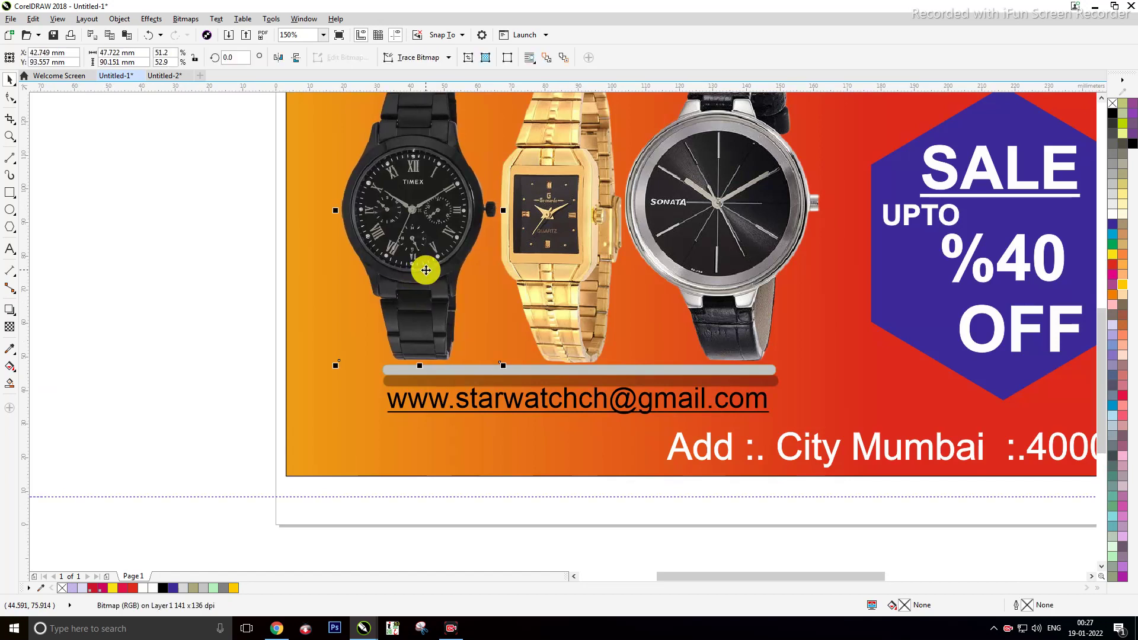
Step: Nudge the Sonata watch right, away from the gold watch, to about X 134.8 mm
left_click(761, 274)
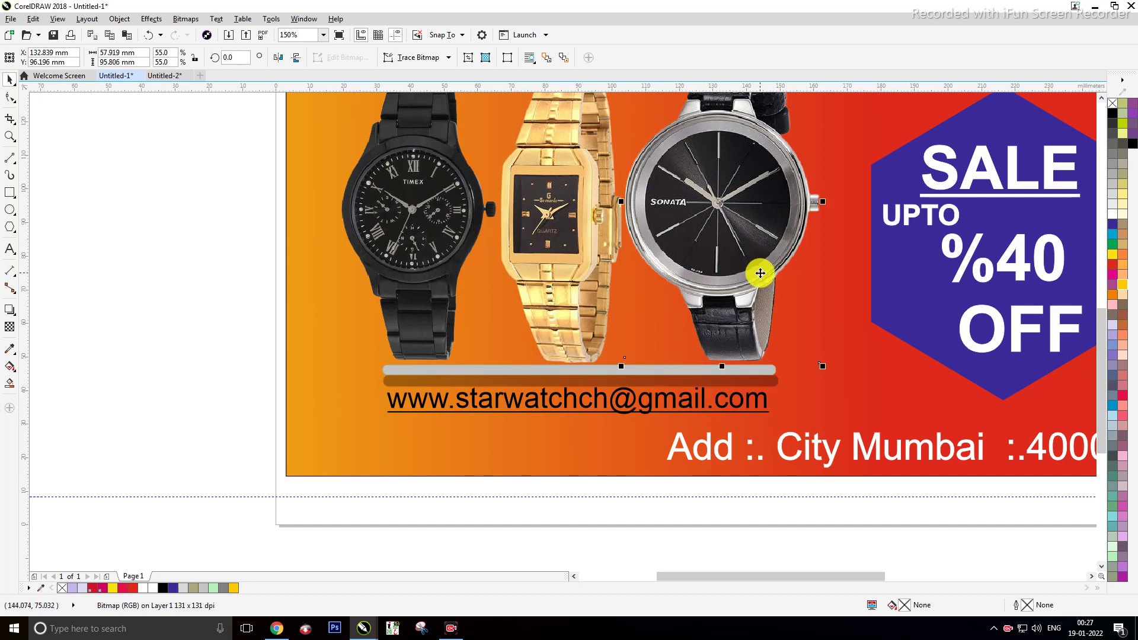
key("Right")
key("Right")
key("Right")
key("Right")
key("Right")
key("Right")
key("Right")
key("Right")
key("Right")
key("Right")
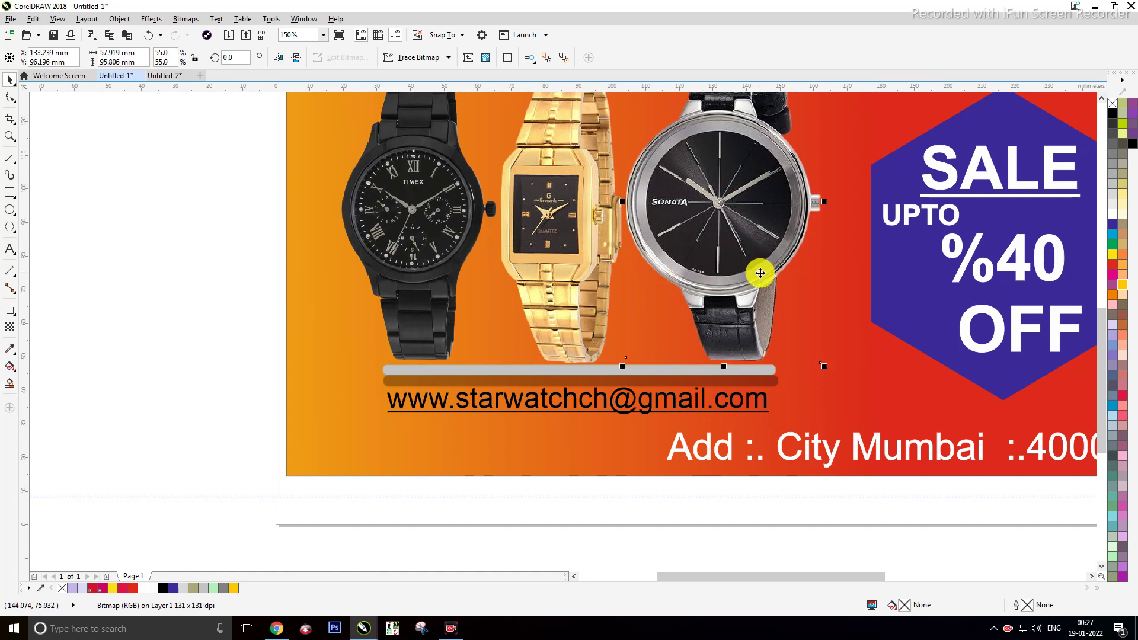
key("Right")
key("Right")
key("Right")
key("Right")
key("Right")
key("Right")
key("Right")
key("Right")
key("Right")
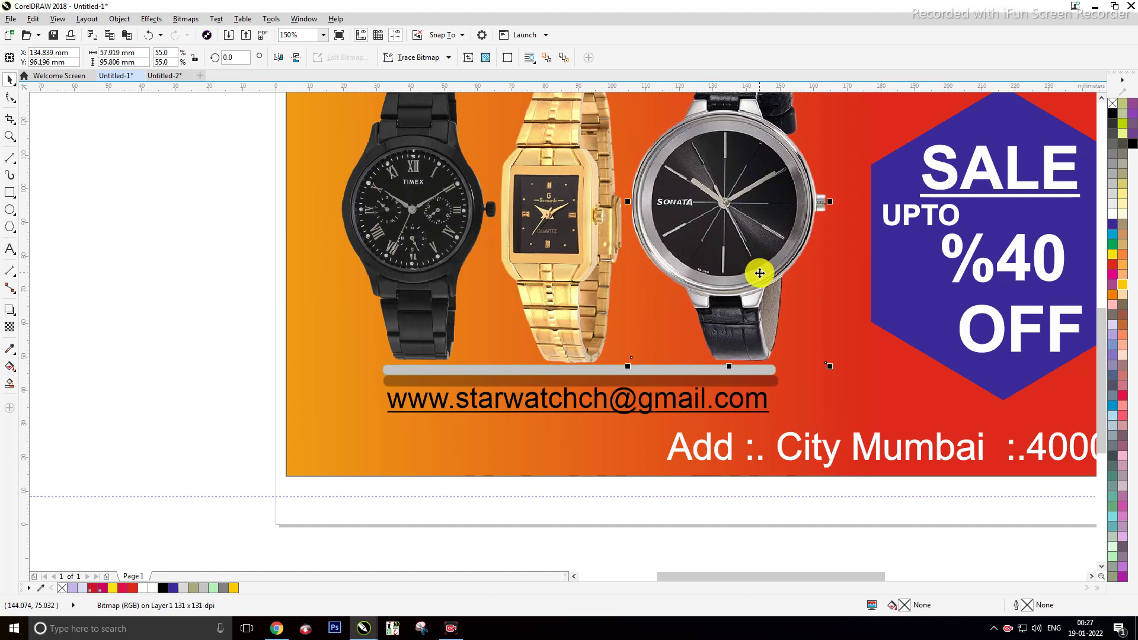
scroll(774, 318, "down", 3)
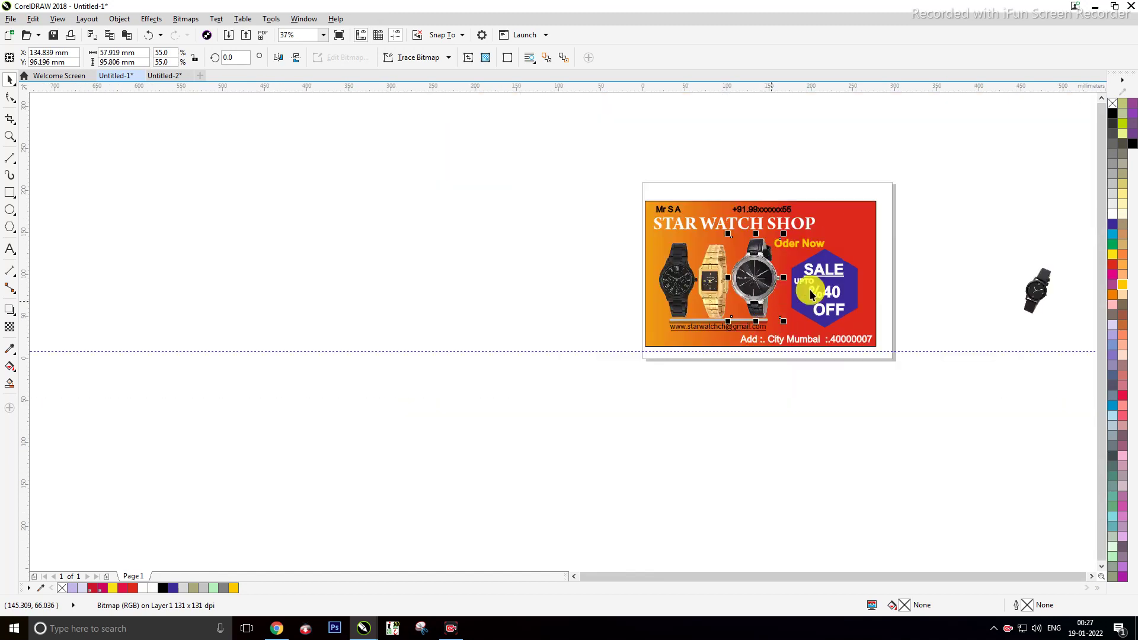
left_click(982, 222)
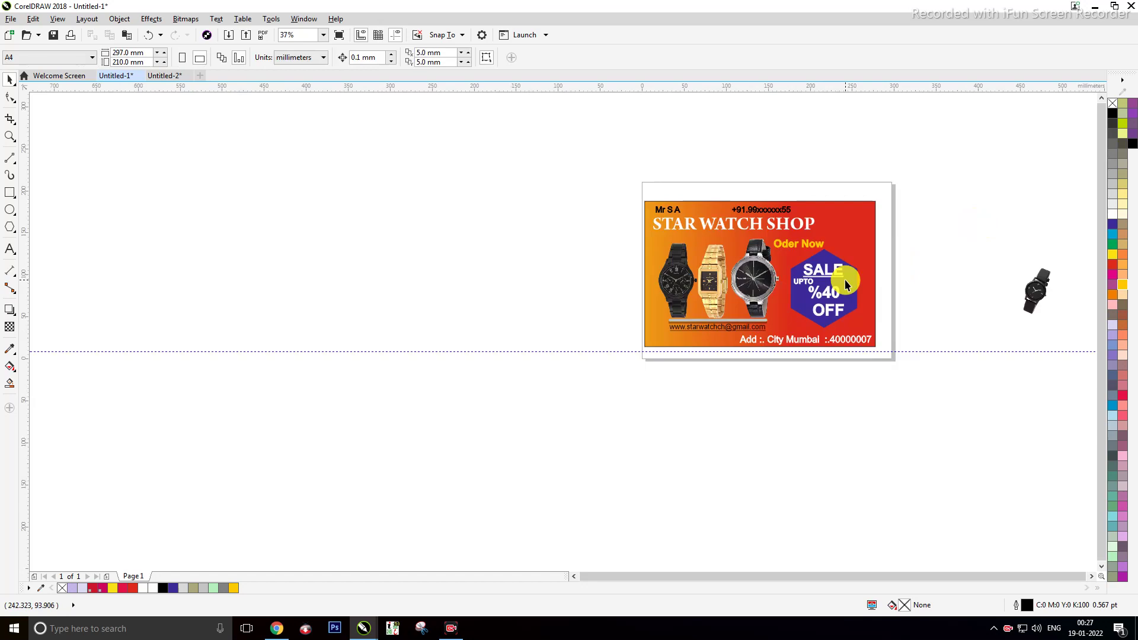
Step: Mirror the small black watch horizontally and move it from outside the page into the banner's upper right corner
left_click_drag(1034, 290, 1005, 211)
left_click(996, 237)
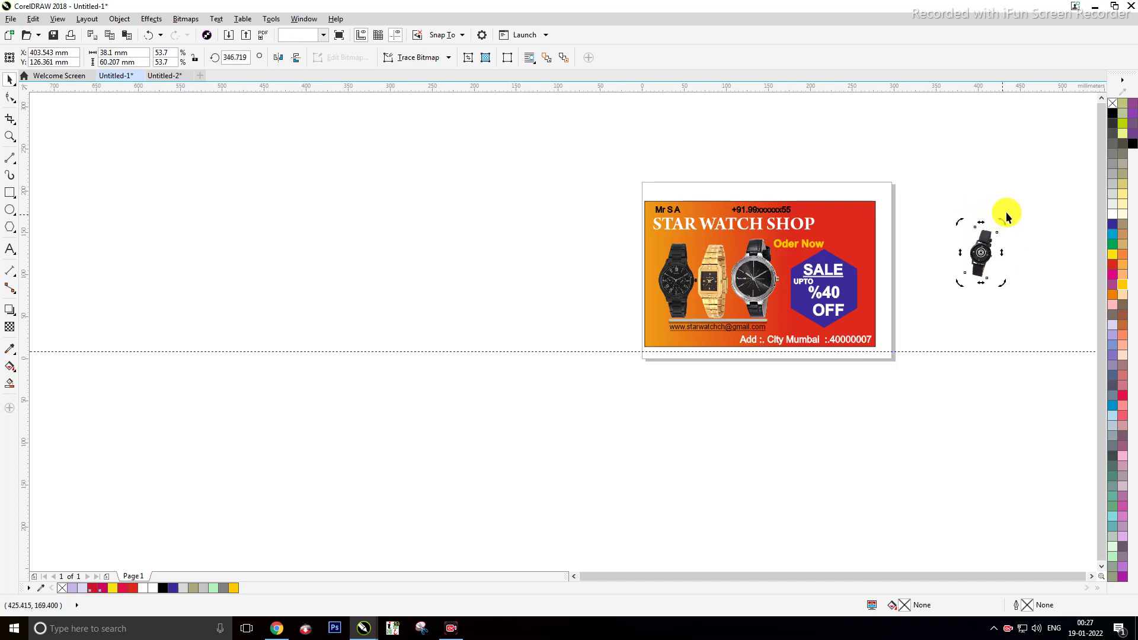
left_click(277, 58)
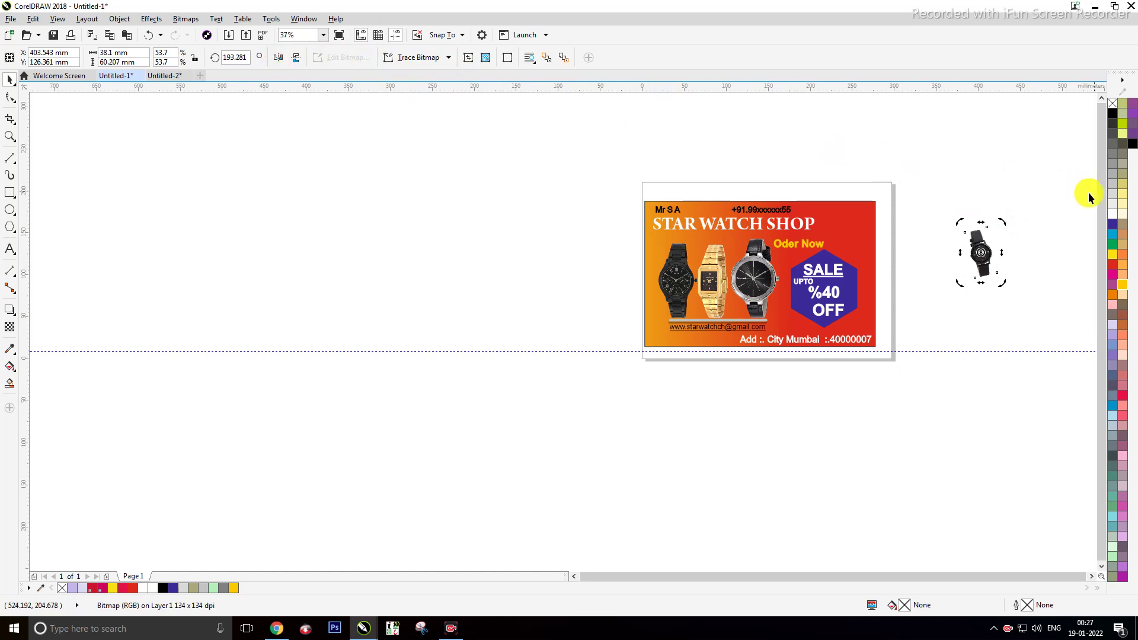
left_click_drag(987, 258, 863, 238)
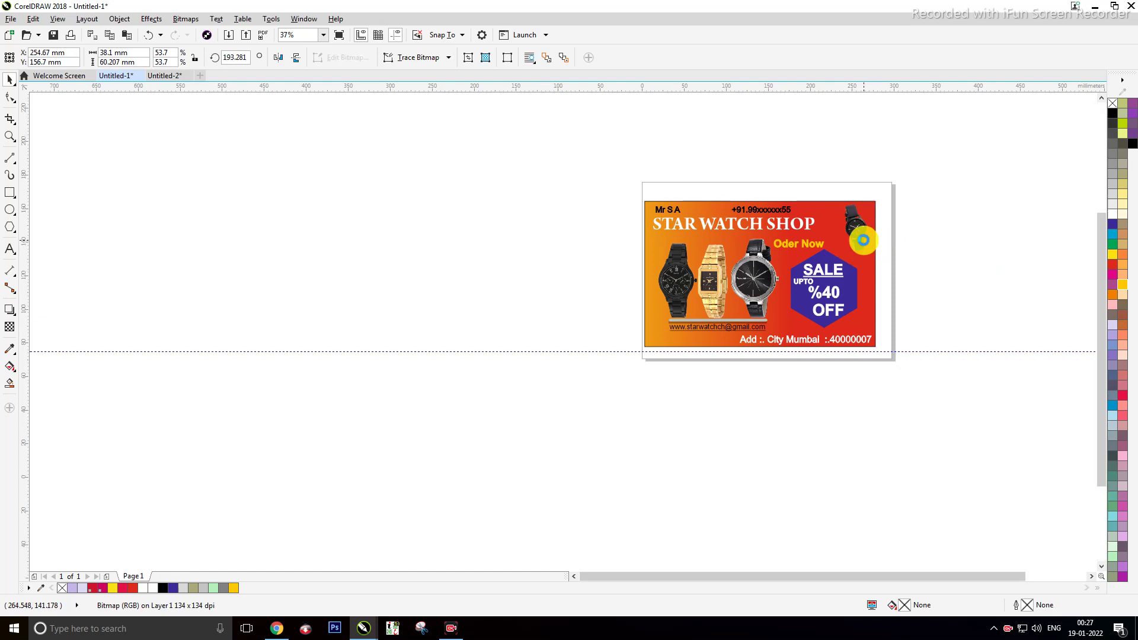
Step: Rotate the small black watch in the banner's upper right corner to about 207°
scroll(863, 237, "up", 4)
left_click(828, 192)
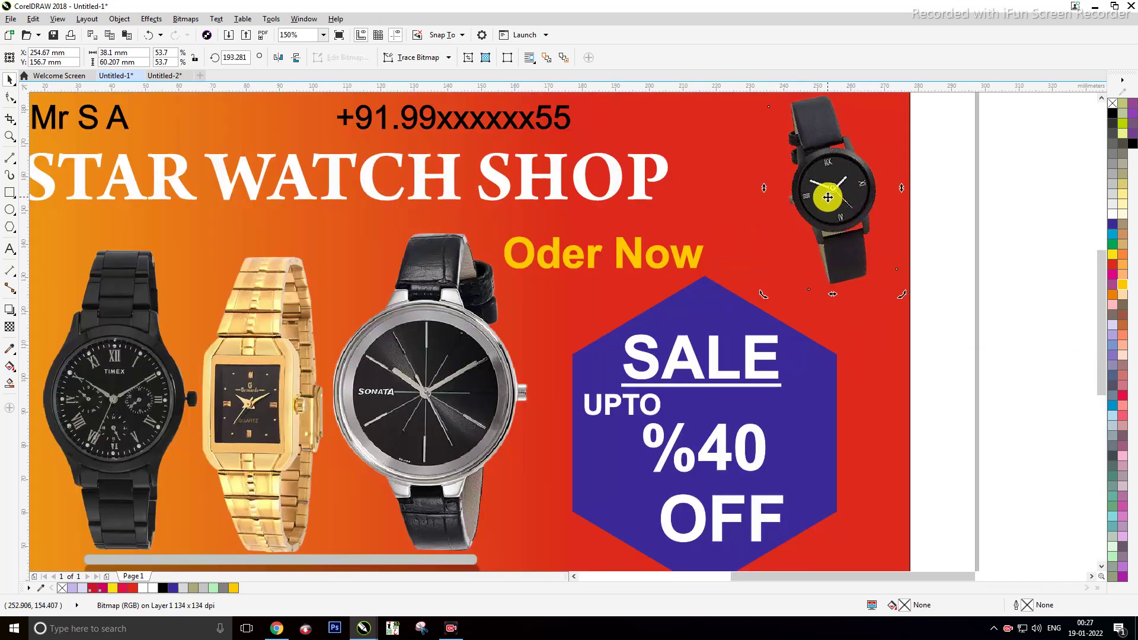
left_click_drag(899, 295, 926, 274)
scroll(1012, 228, "down", 2)
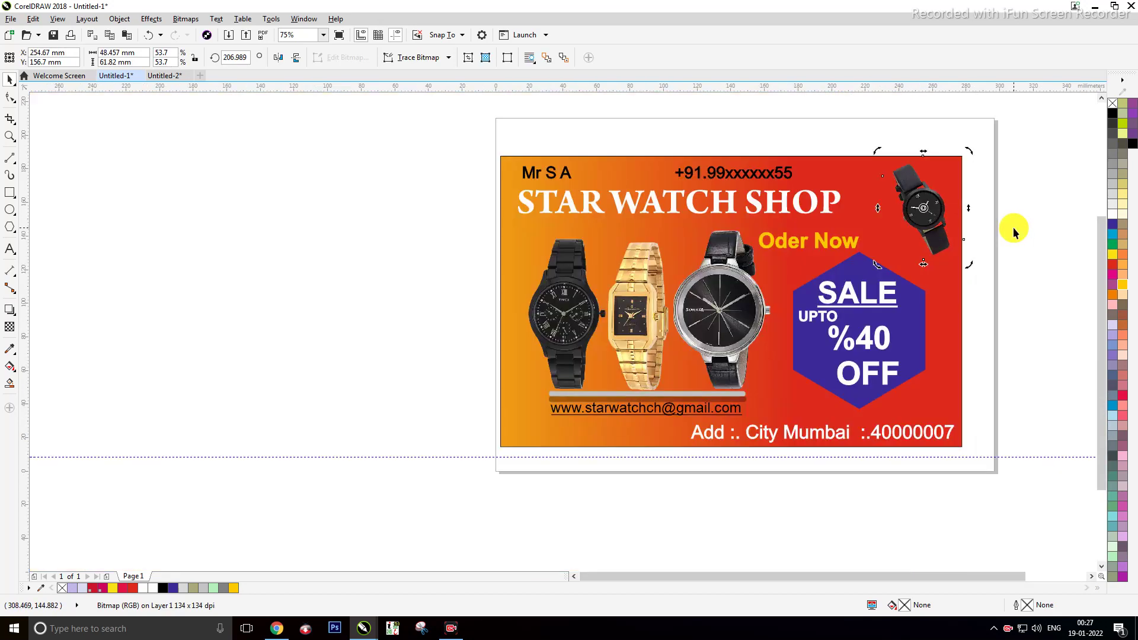